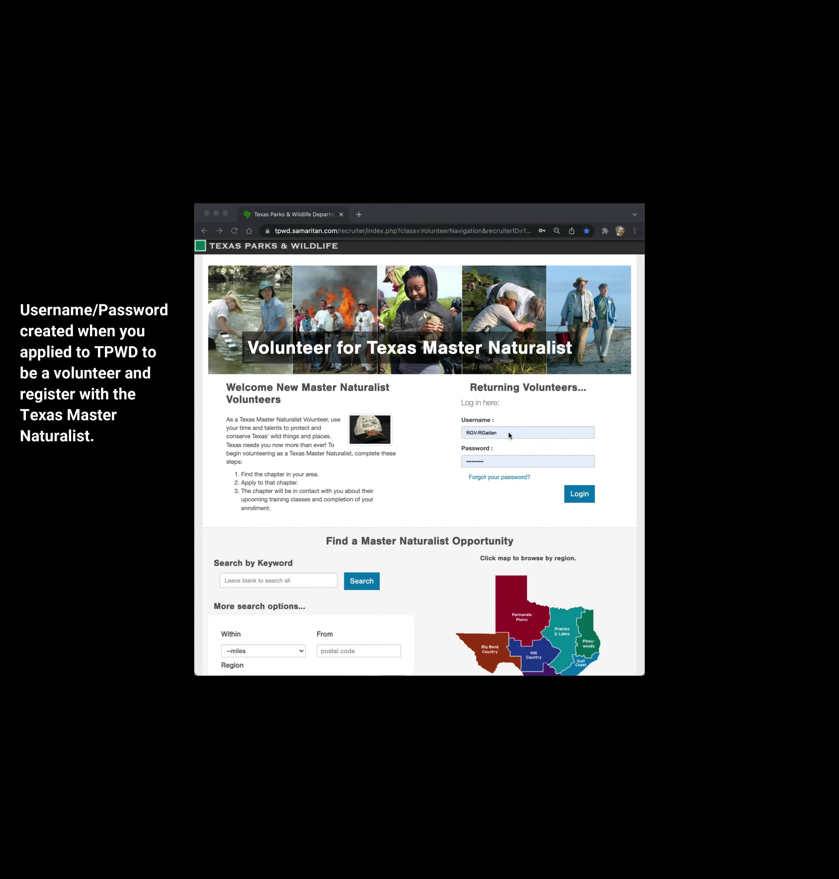
# - Replace the prefilled username with the volunteer's own, enter the account password, and log in
pyautogui.click(509, 434)
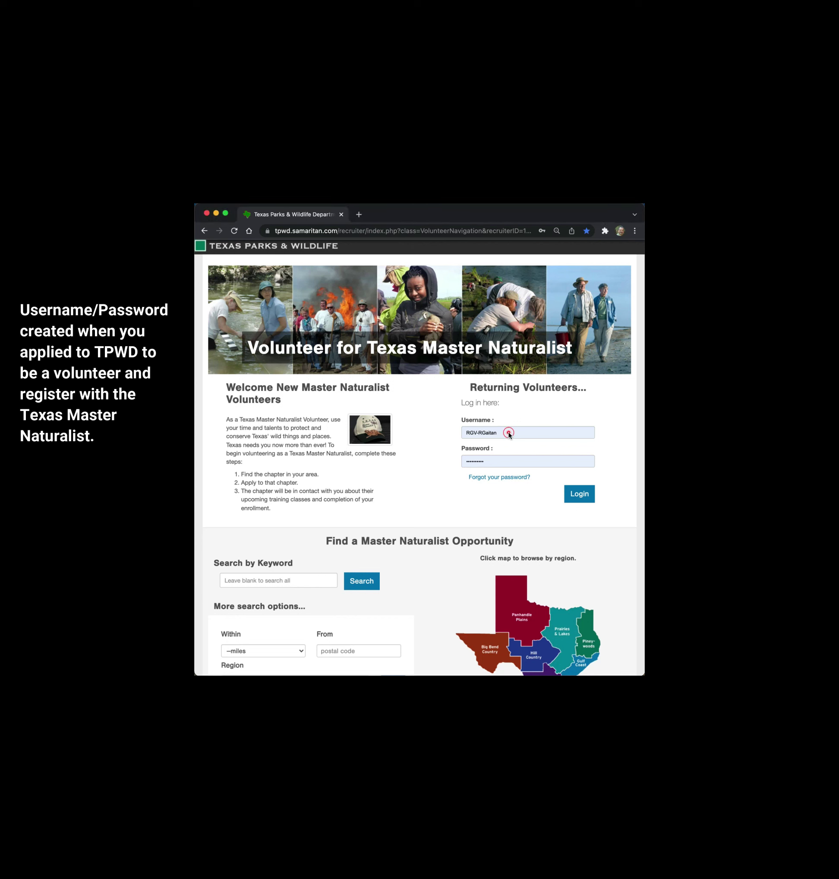
pyautogui.doubleClick(509, 433)
pyautogui.tripleClick(510, 432)
pyautogui.press('Tab')
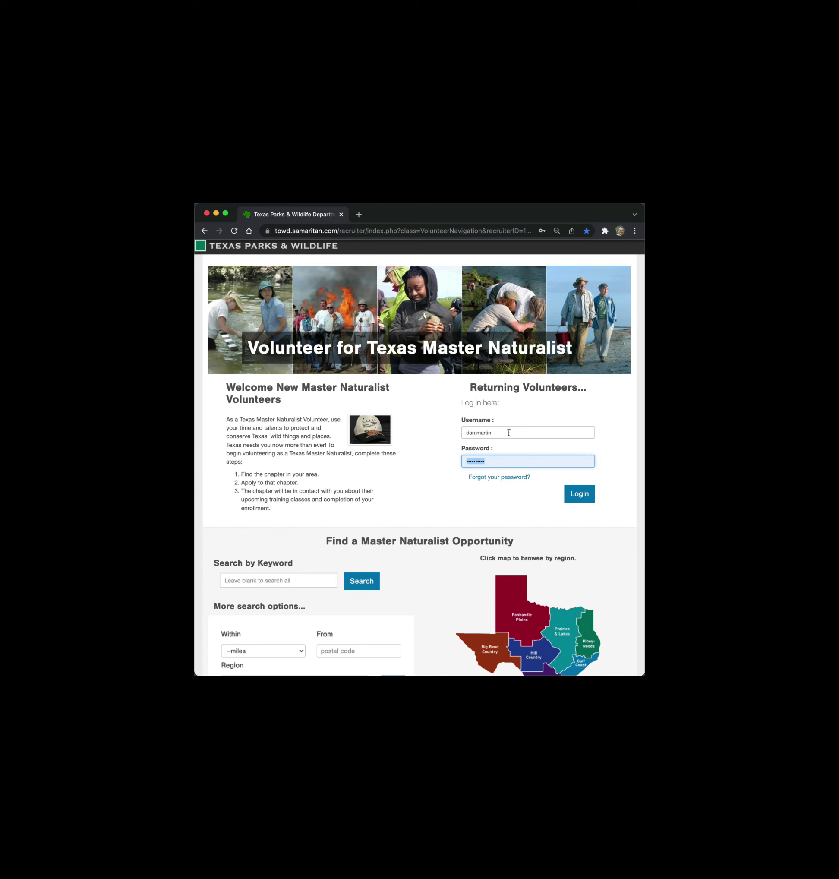
pyautogui.write('******')
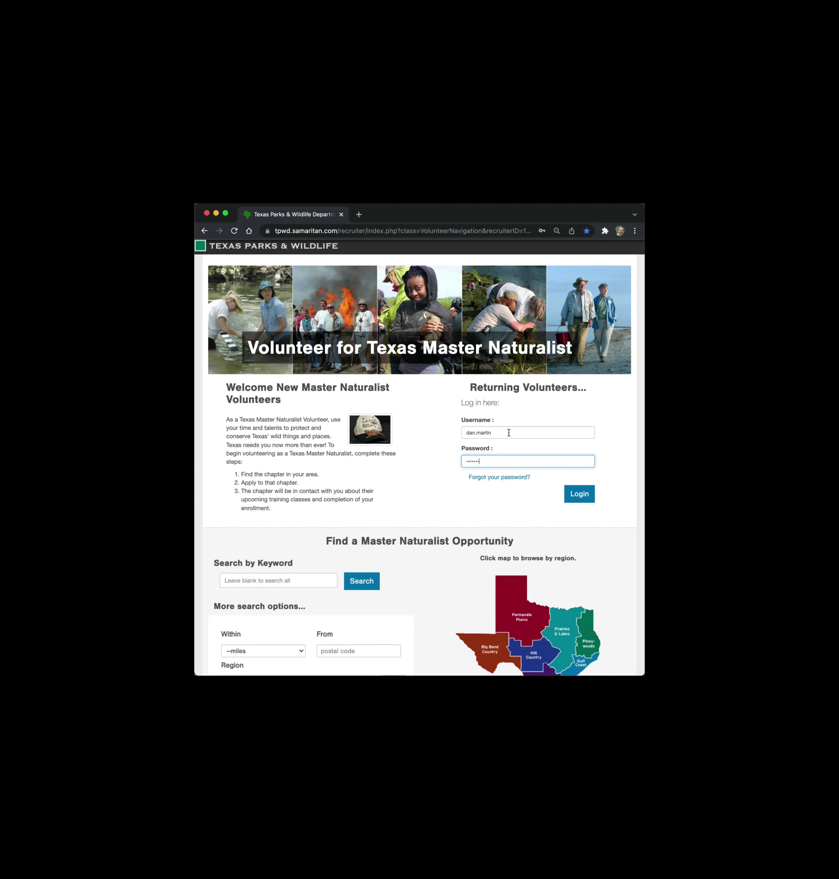
pyautogui.write('**')
pyautogui.press('Return')
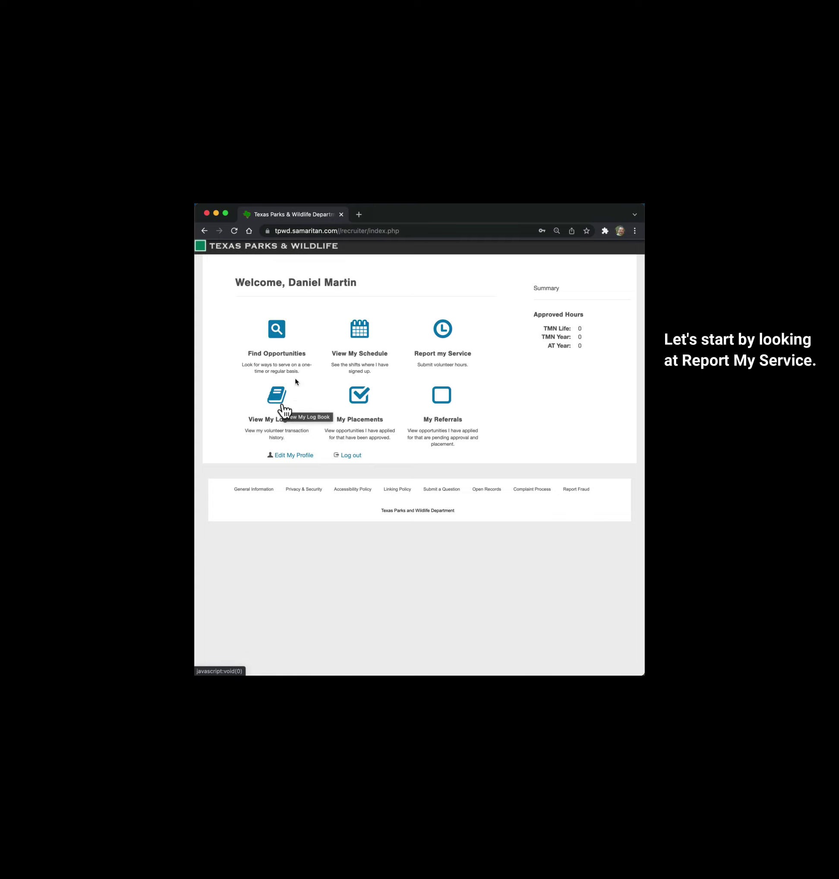
# - Go to Report my Service and show the list of reportable opportunities
pyautogui.click(443, 331)
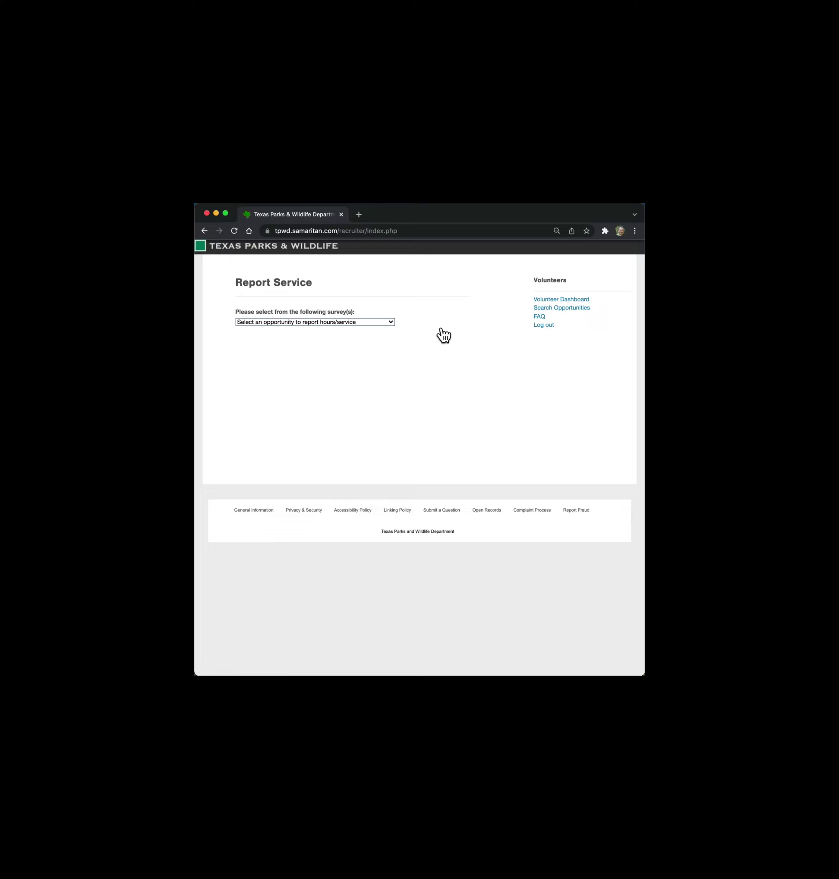
pyautogui.click(391, 322)
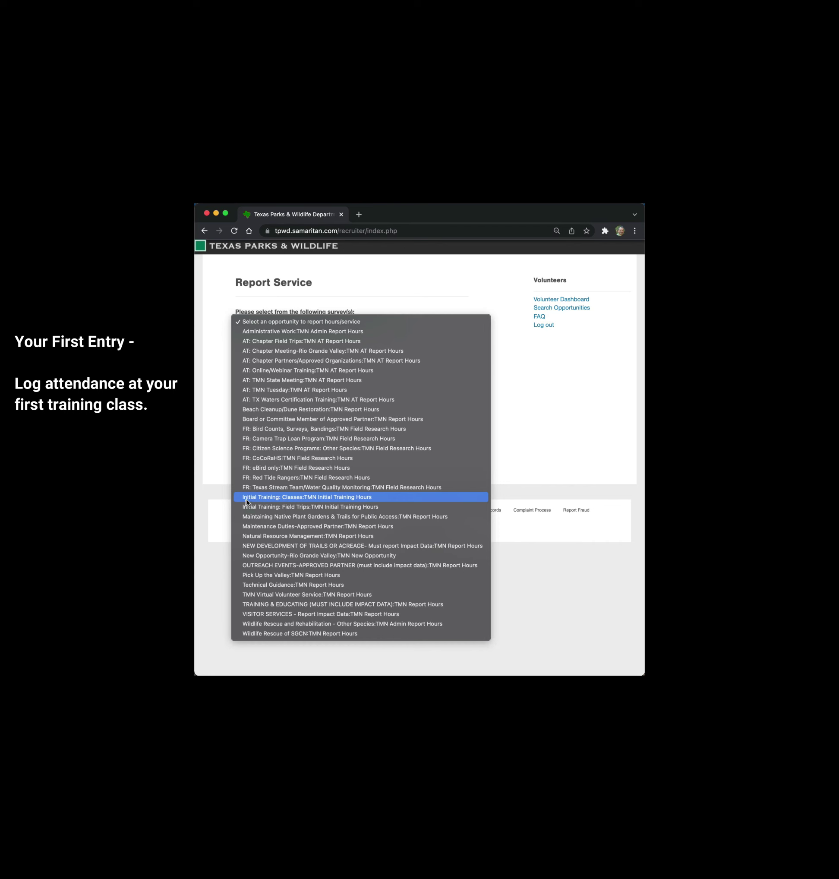
# - Pick Initial Training: Classes, class date 01/19/2022, and 3 training hours
pyautogui.click(308, 496)
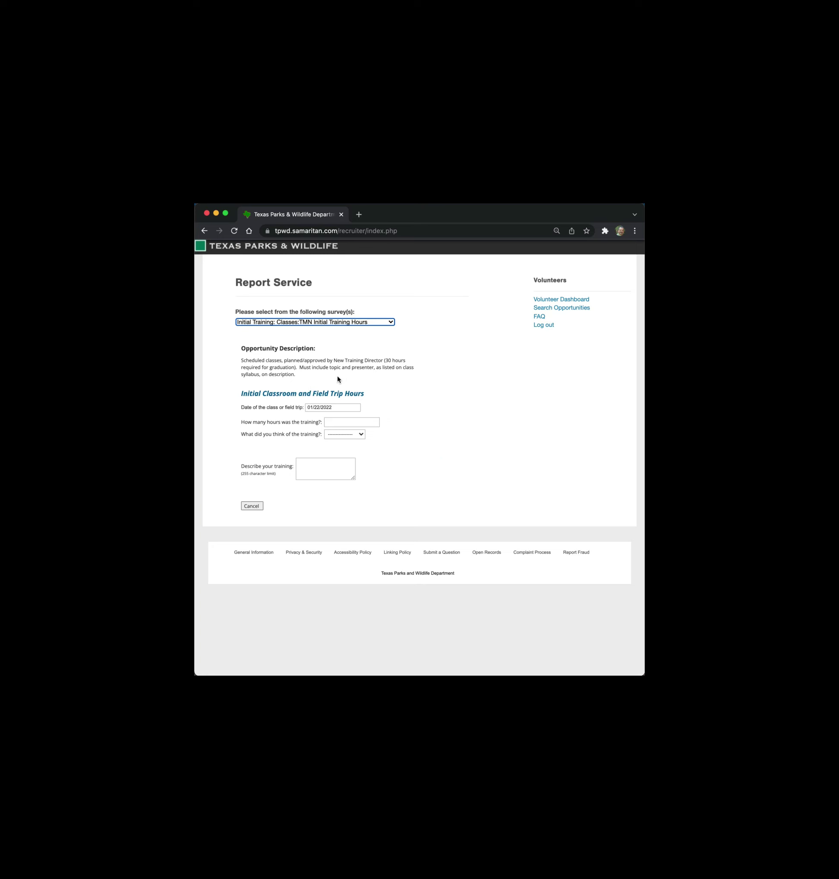
pyautogui.click(337, 406)
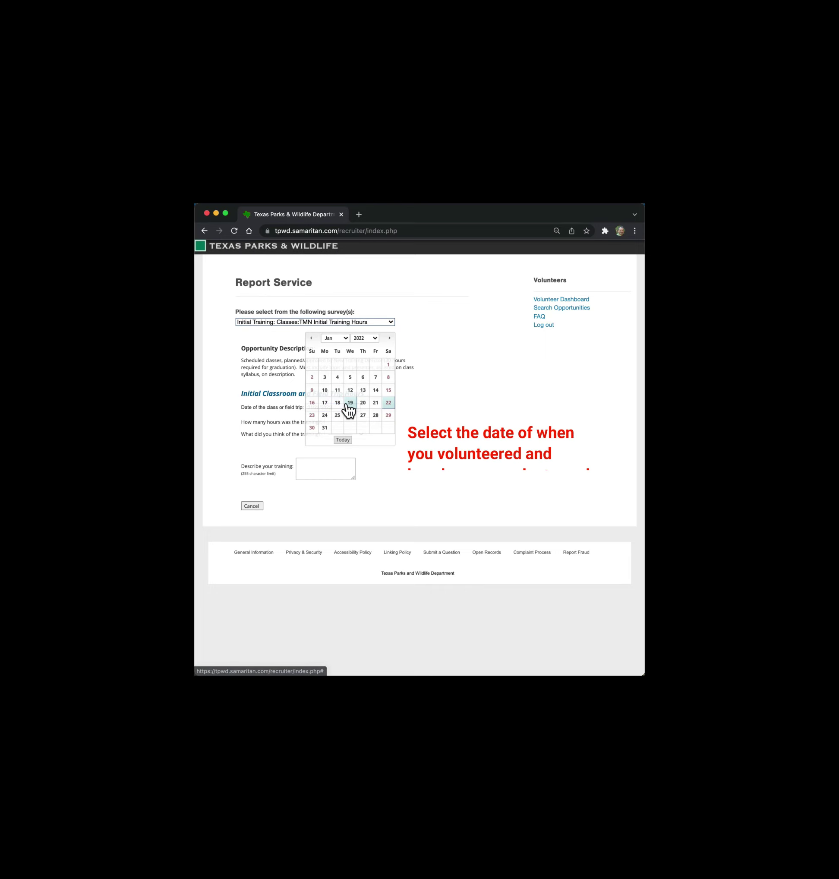
pyautogui.click(351, 405)
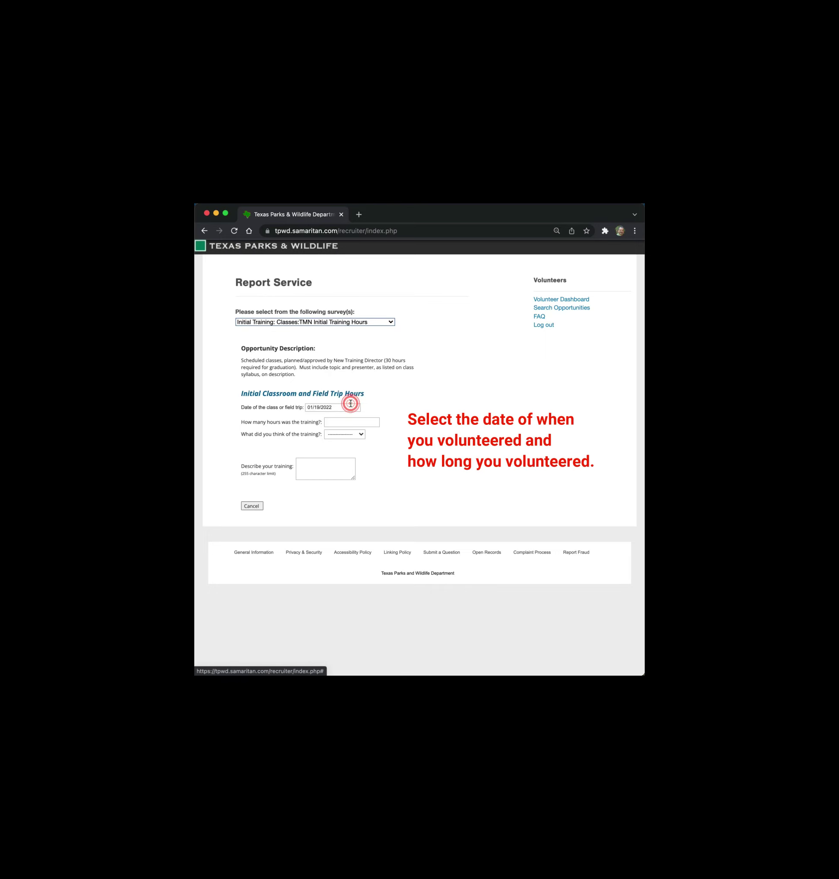
pyautogui.click(348, 423)
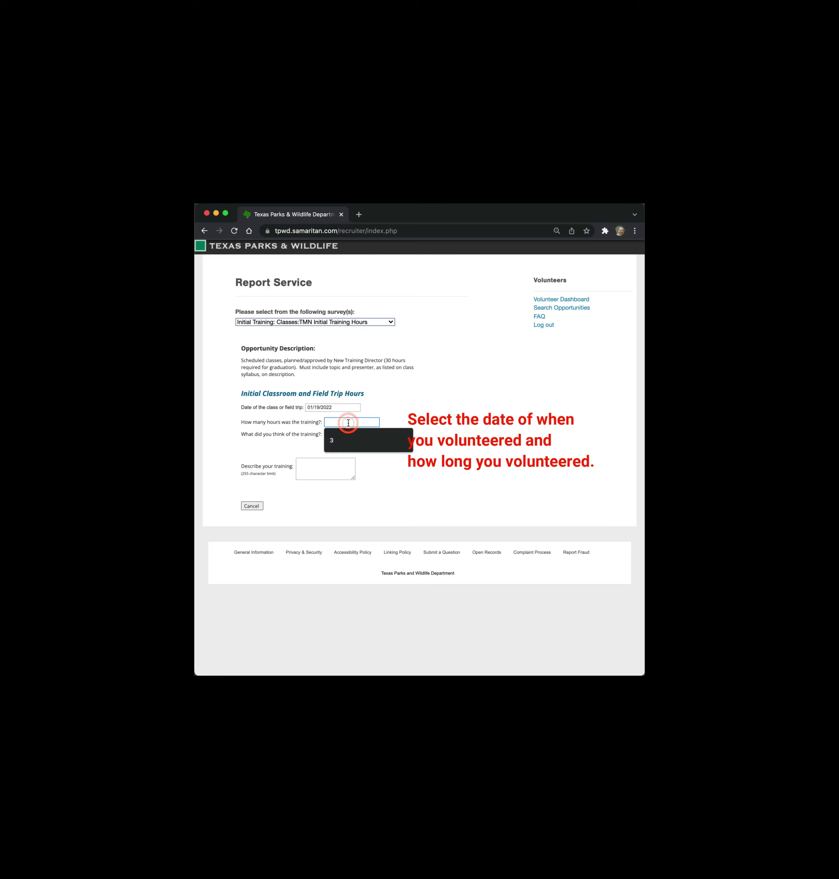
pyautogui.write('3')
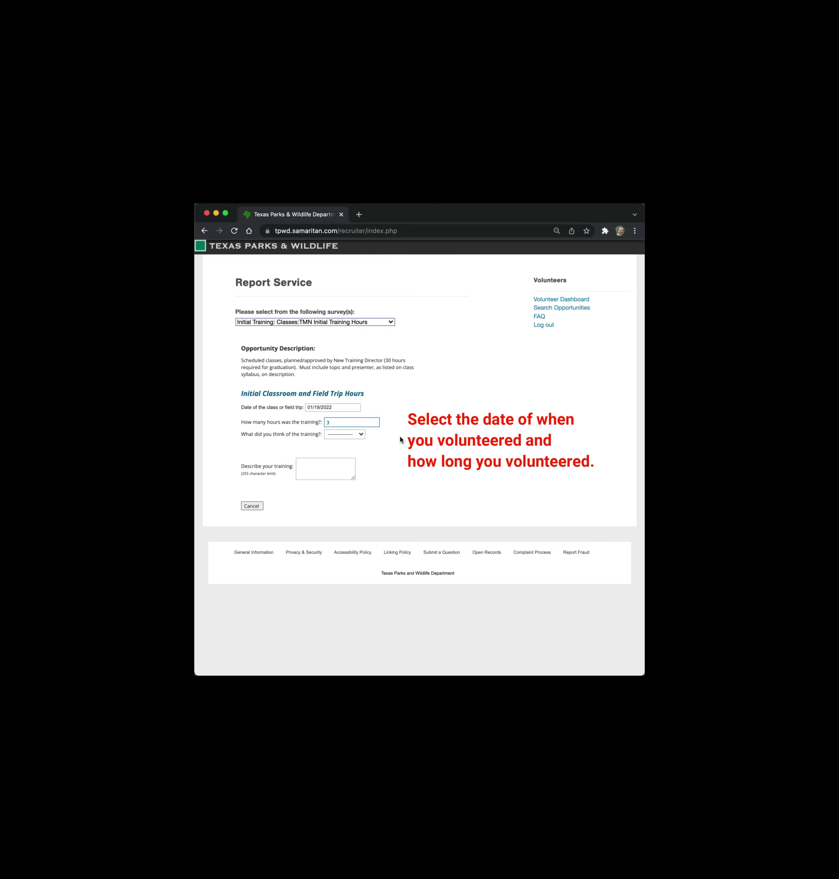
pyautogui.click(360, 438)
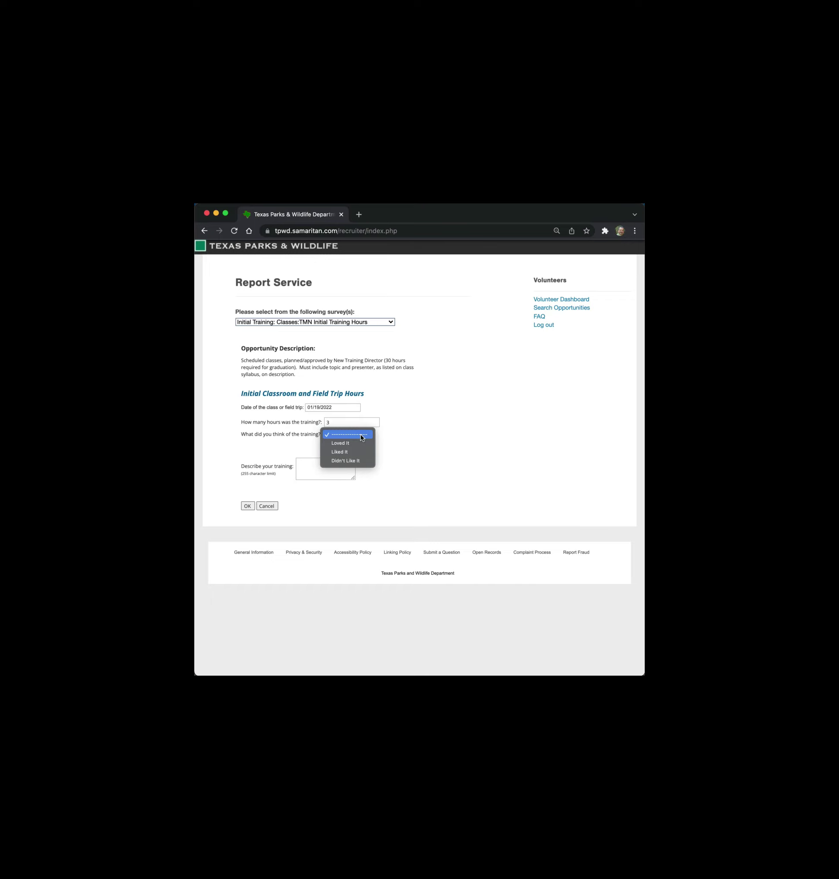
# - Rate it Liked It, list the presenters and topics (RGV naturalists, law and ethics), and submit
pyautogui.click(345, 453)
pyautogui.click(309, 469)
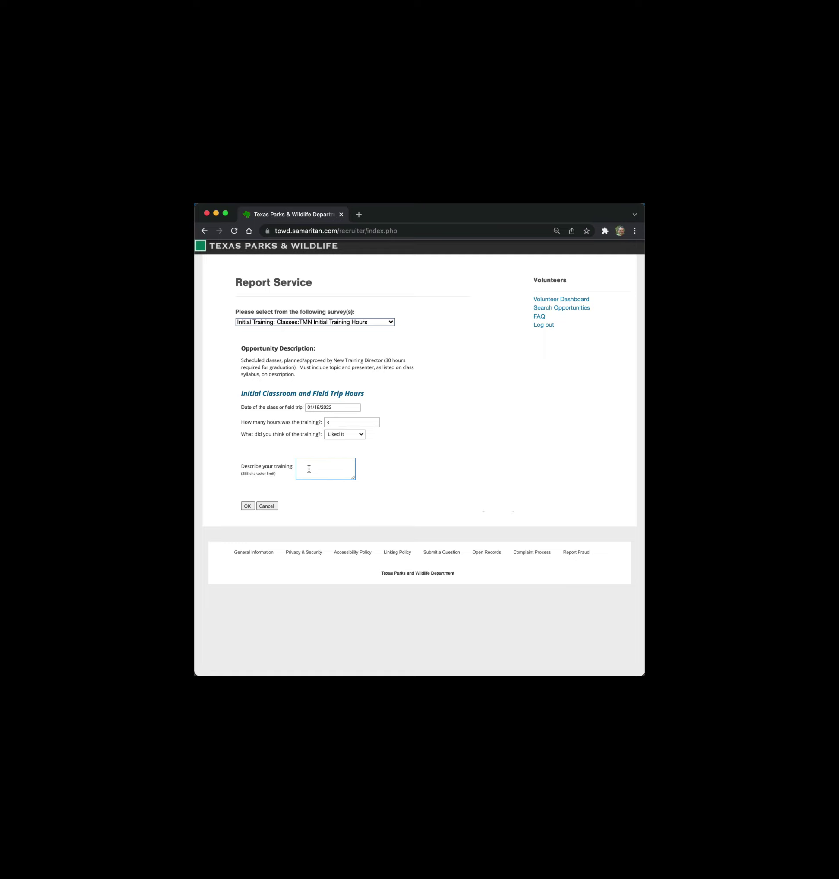
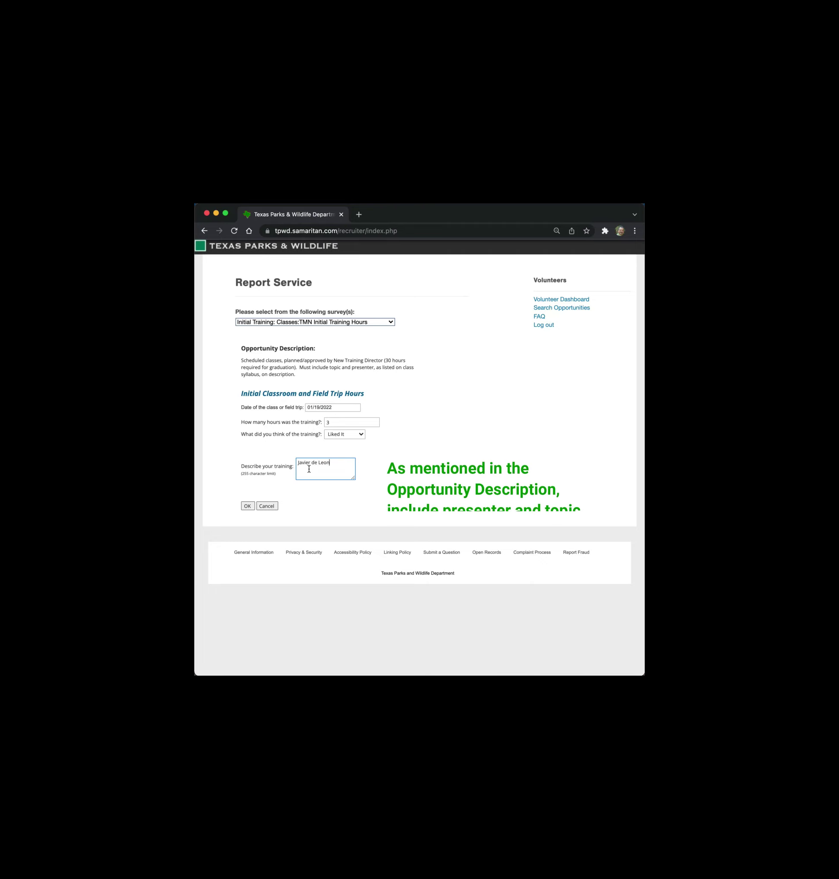
pyautogui.write(' - ')
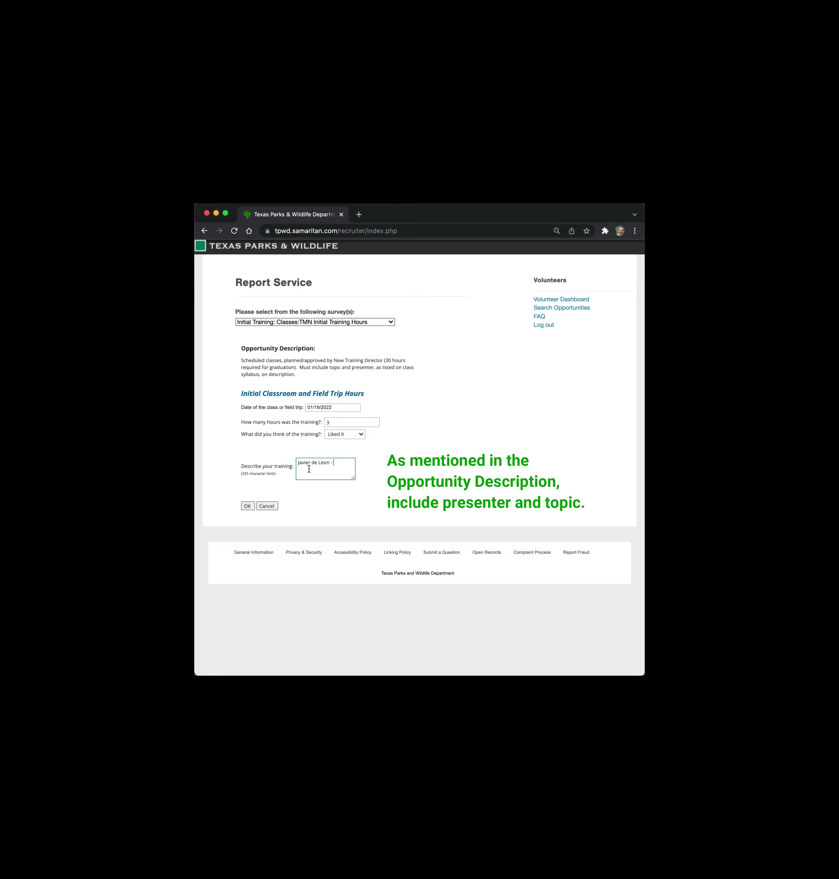
pyautogui.write('h')
pyautogui.write('hi')
pyautogui.write('storical ')
pyautogui.write('naturalists')
pyautogui.write(' in the RG')
pyautogui.write('V; ')
pyautogui.write(' law and e')
pyautogui.write('thi')
pyautogui.write('cs')
pyautogui.write(' (')
pyautogui.write('Tx')
pyautogui.write(' Game')
pyautogui.write(' Warden)')
pyautogui.click(246, 507)
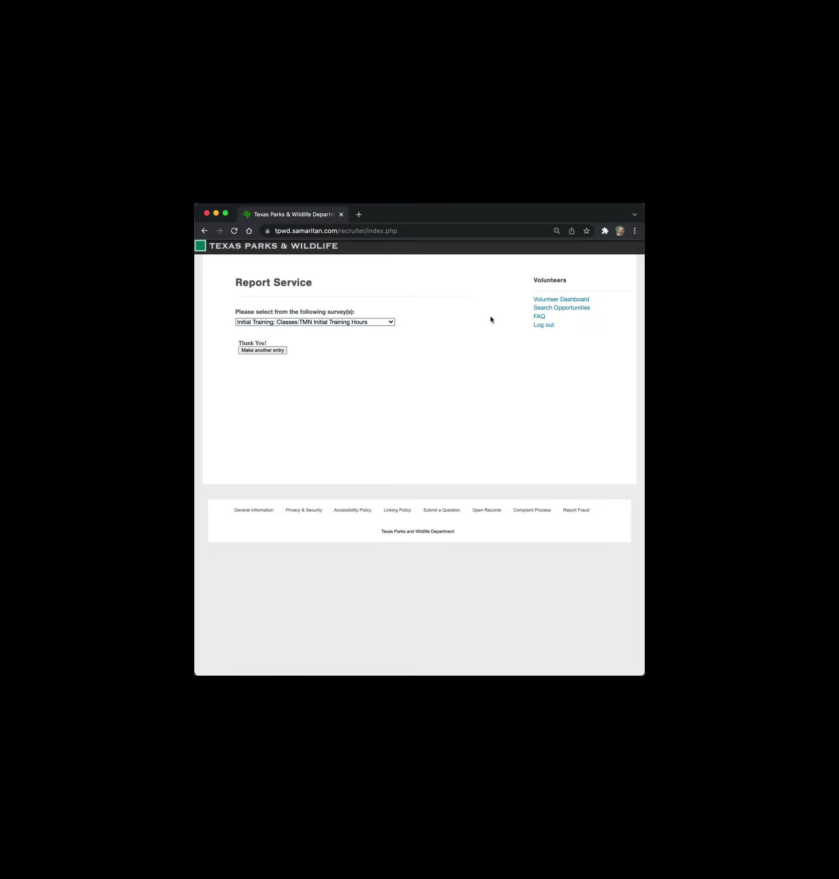
# - Use the Volunteer Dashboard link in the Volunteers sidebar to return home
pyautogui.click(543, 299)
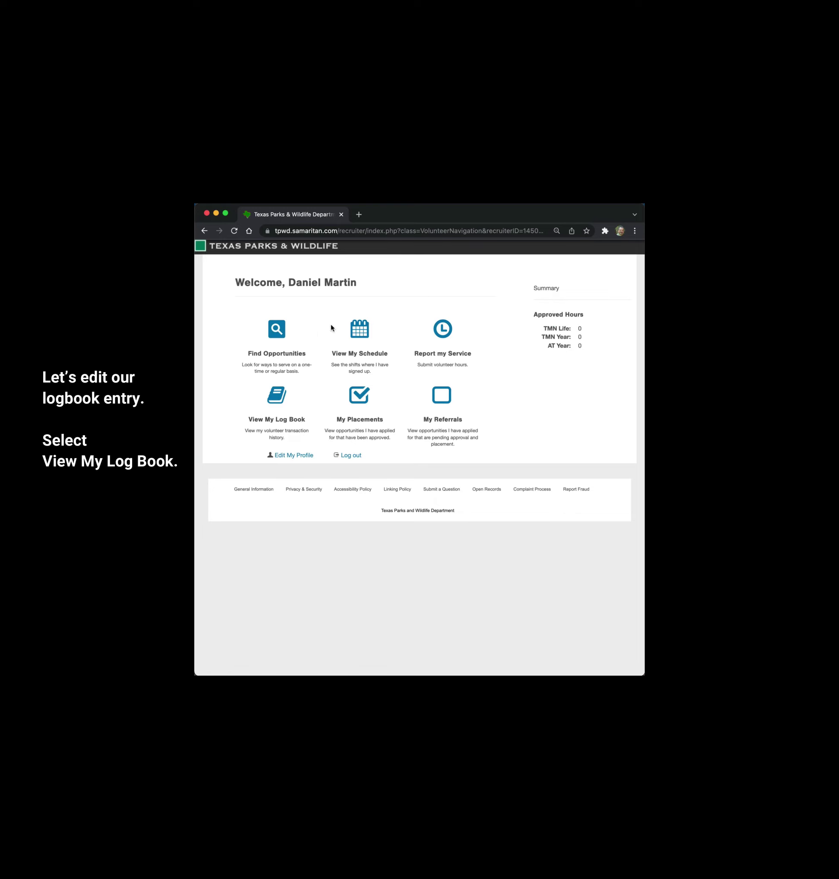
pyautogui.click(277, 399)
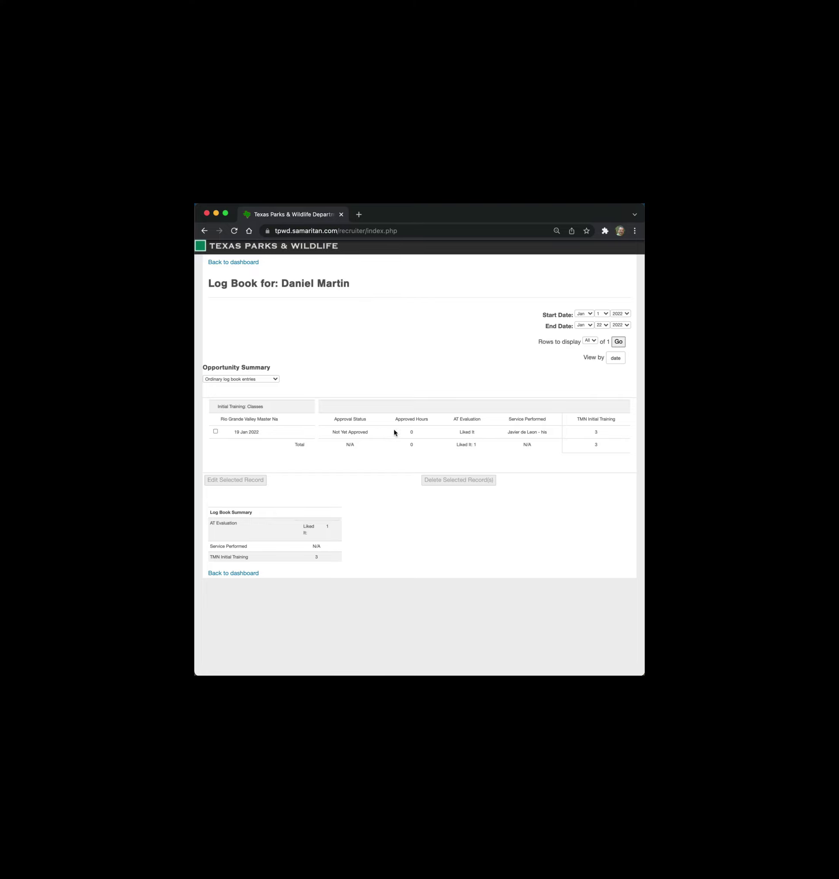
pyautogui.click(215, 431)
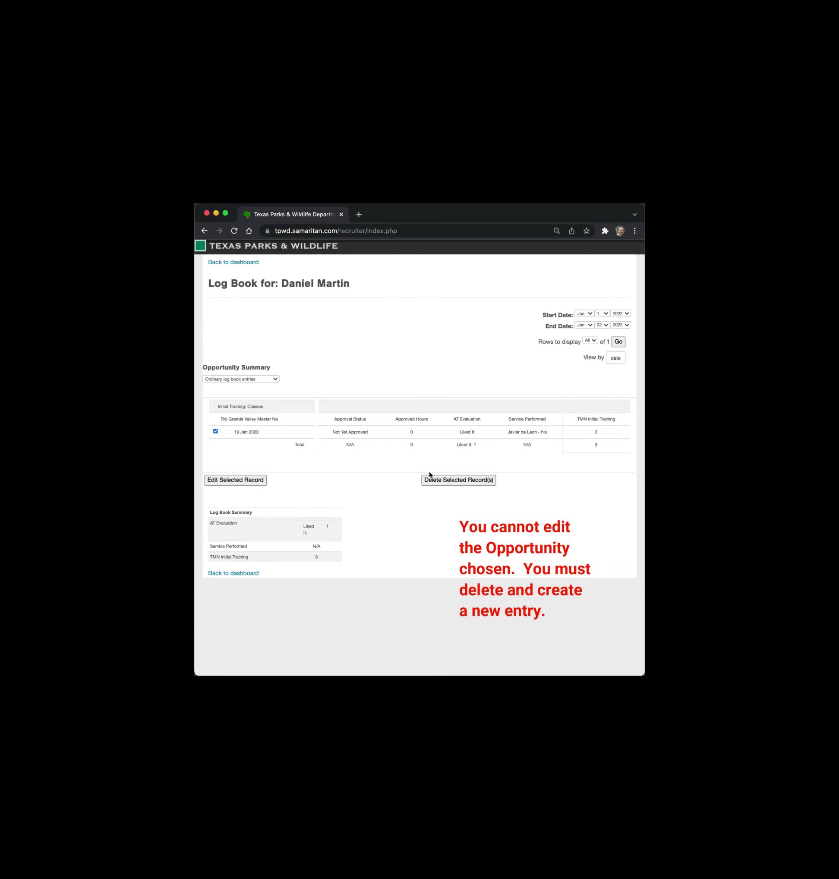
pyautogui.click(230, 482)
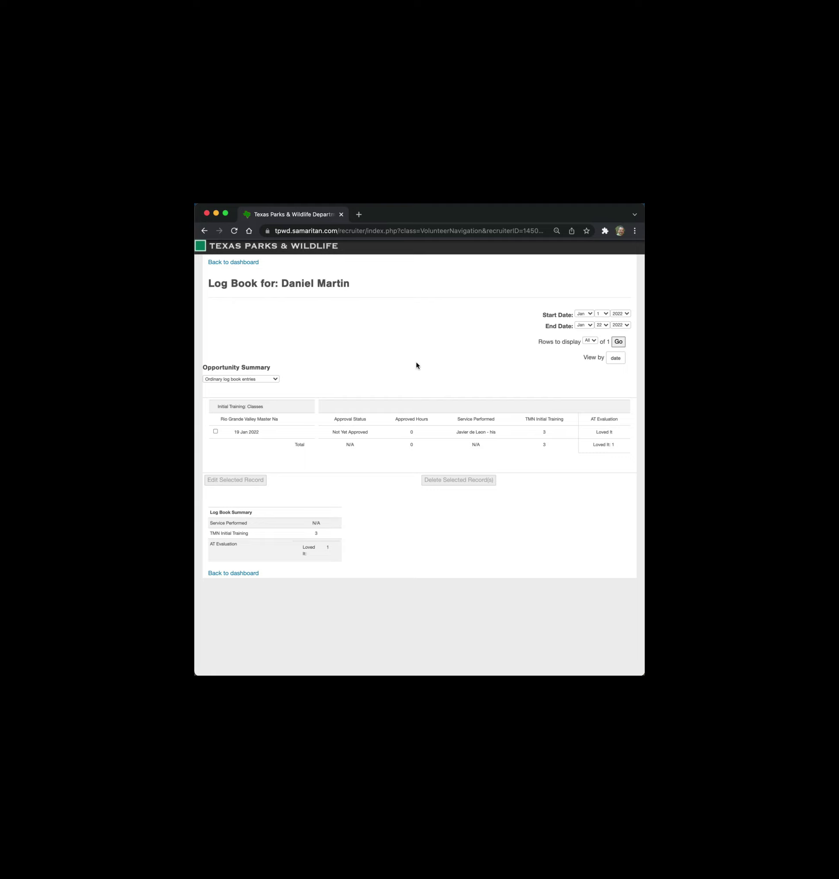
pyautogui.click(605, 314)
# - Go back to the dashboard and reopen the Report Service page
pyautogui.click(225, 574)
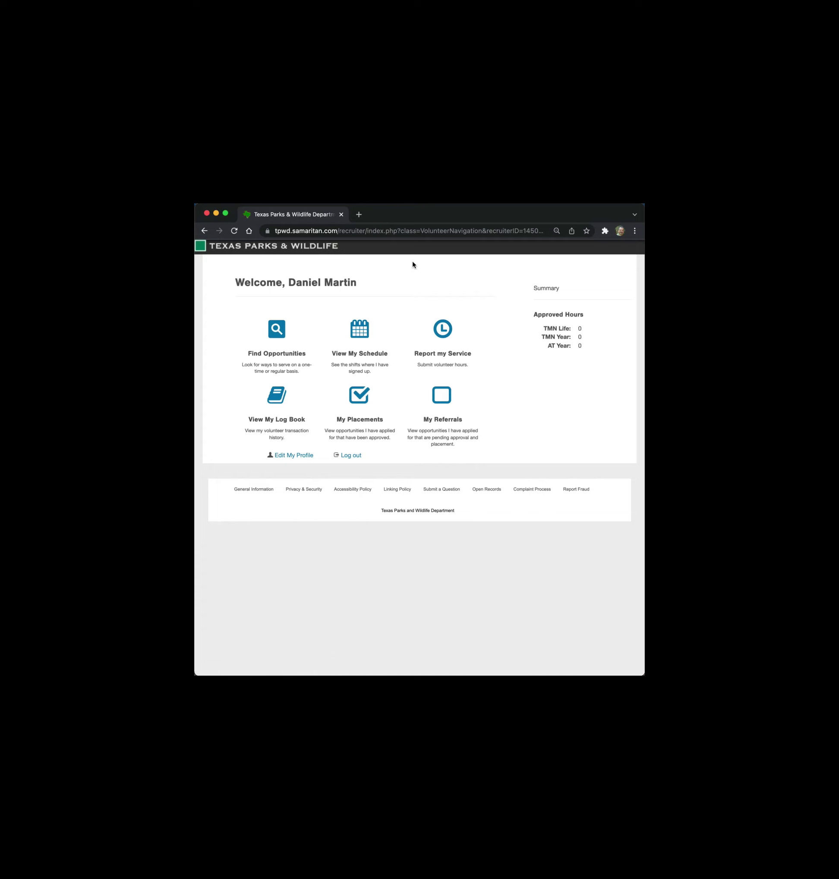
pyautogui.click(442, 334)
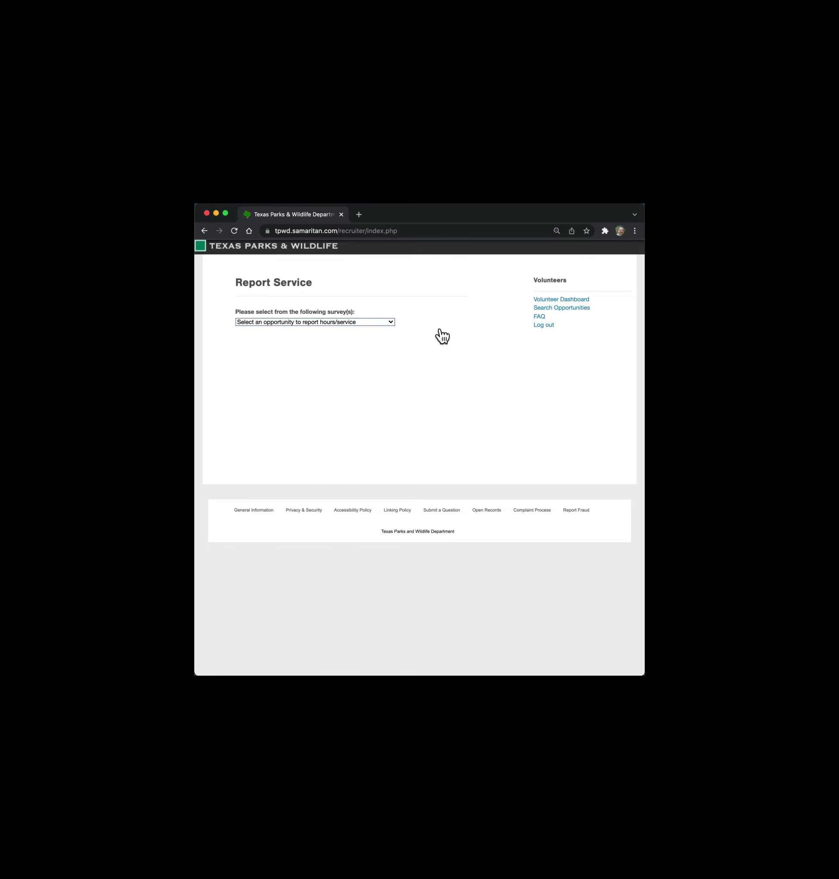
# - Choose 'Initial Training: Field Trips:TMN Initial Training Hours' from the opportunity list
pyautogui.click(390, 322)
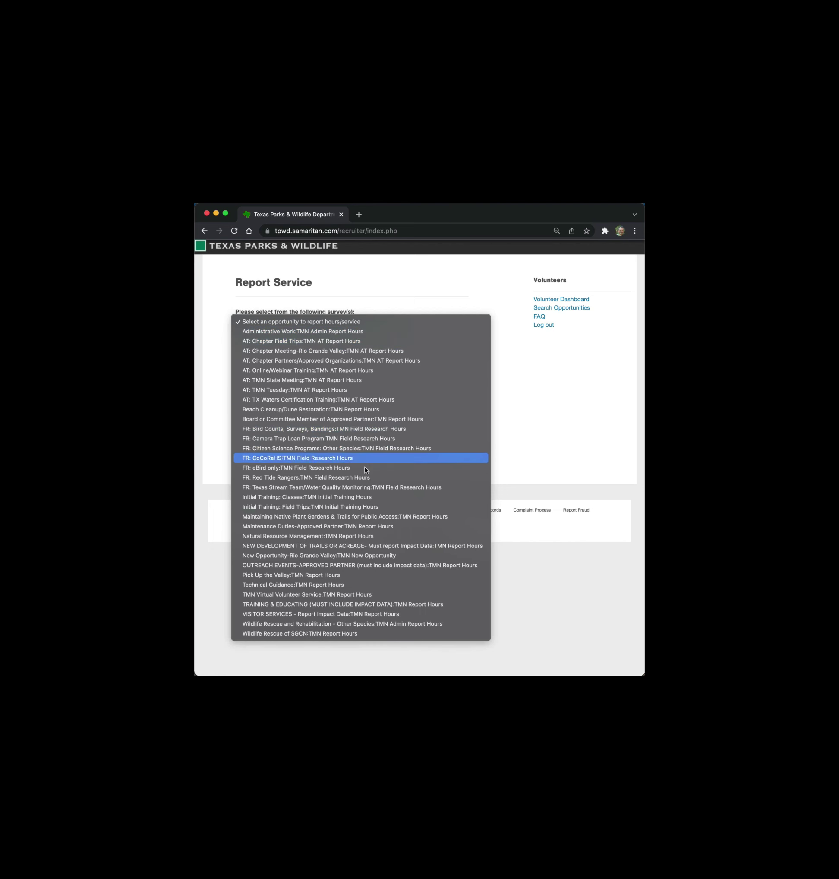
pyautogui.click(294, 509)
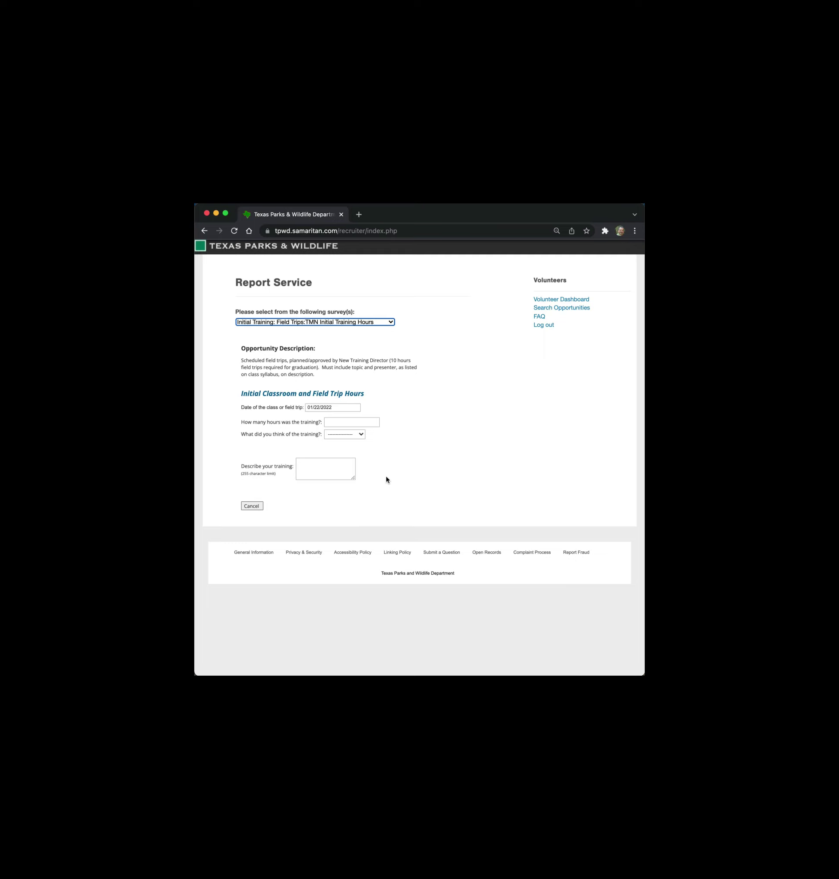
# - Cancel the field trip report, start a new service report, and list all opportunities
pyautogui.click(252, 506)
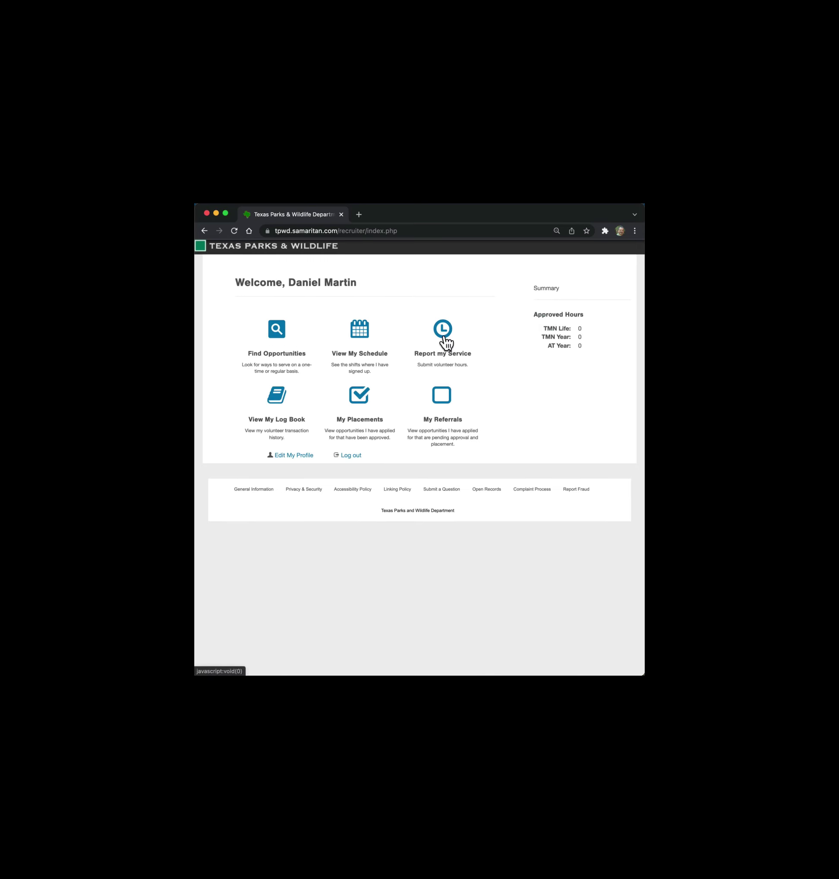
pyautogui.click(444, 339)
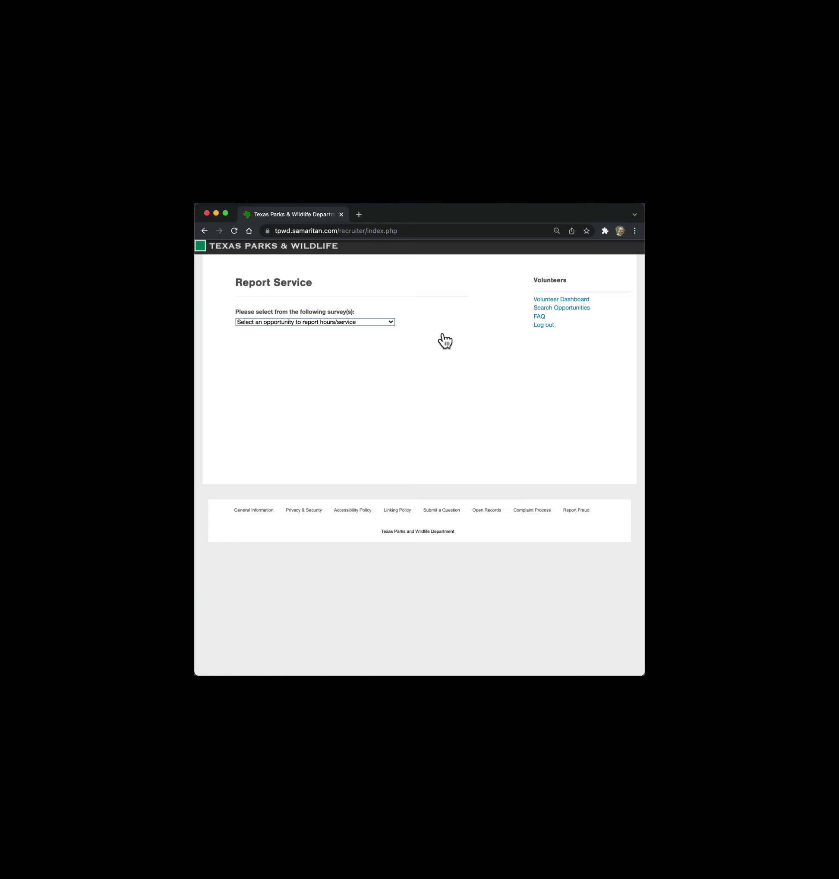
pyautogui.click(392, 322)
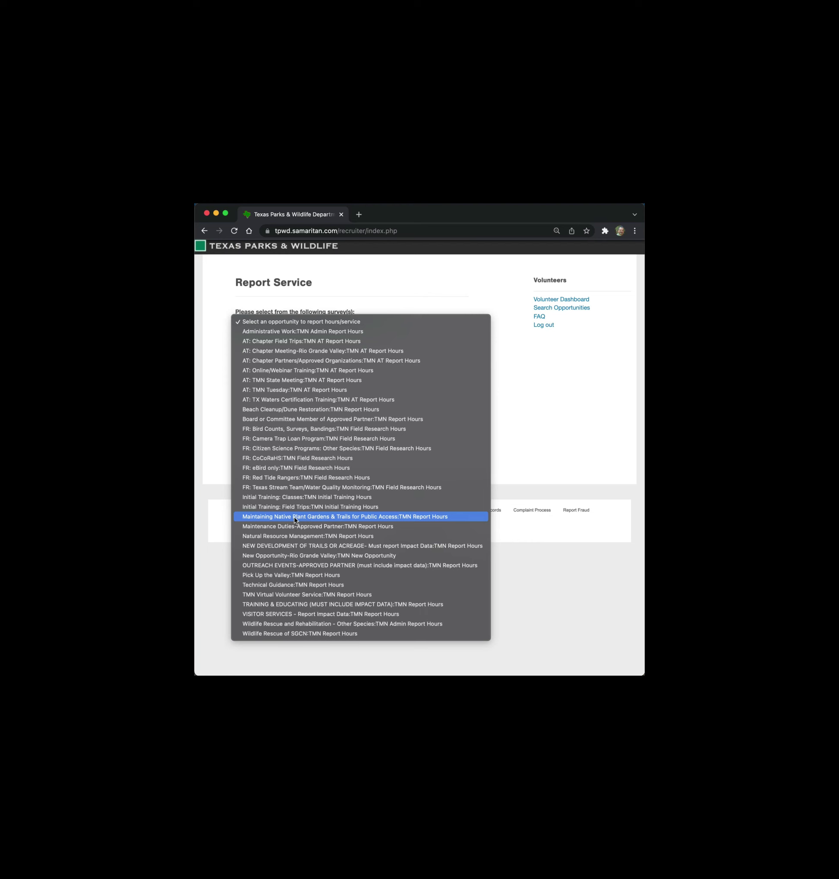
# - Choose Maintaining Native Plant Gardens & Trails for Public Access with service date 01/20/2022
pyautogui.click(335, 516)
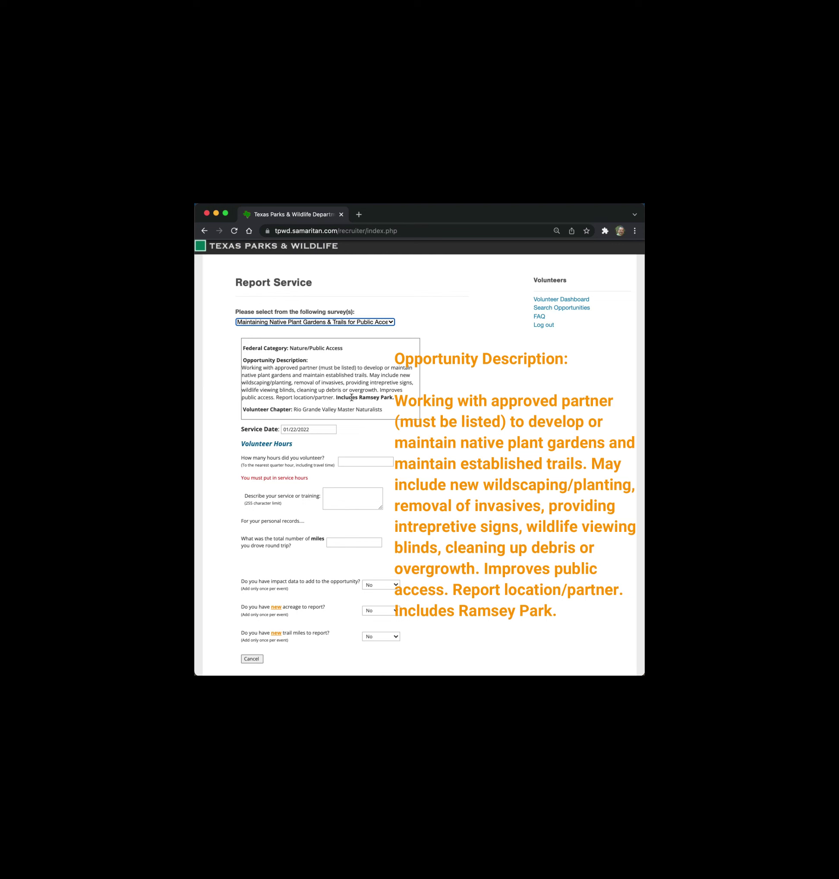
pyautogui.click(313, 429)
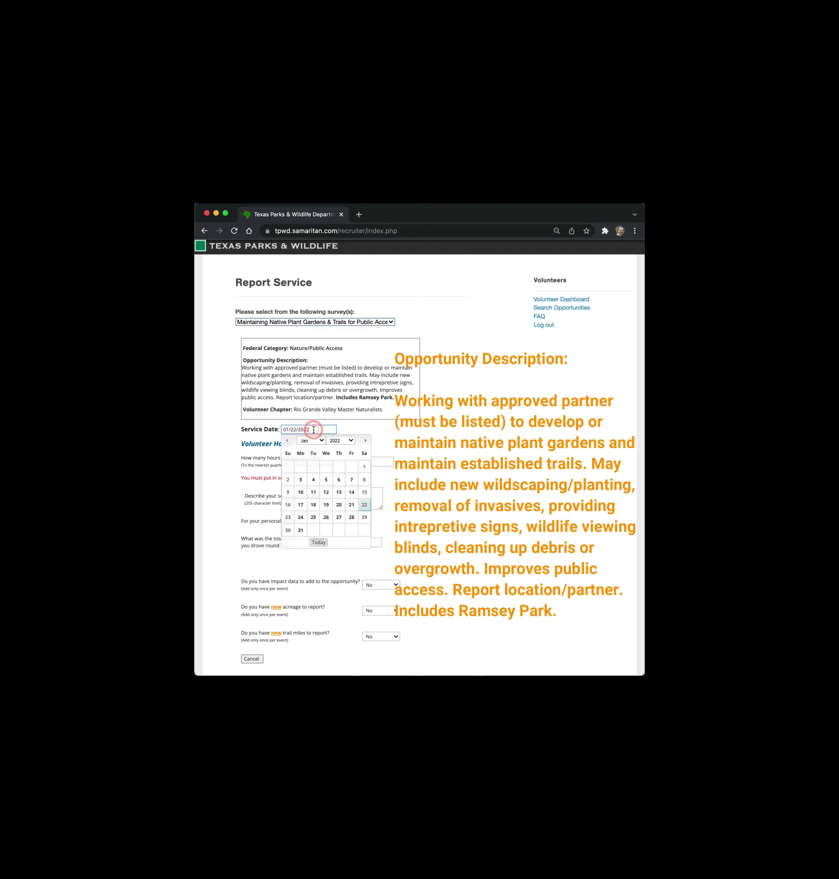
pyautogui.click(339, 506)
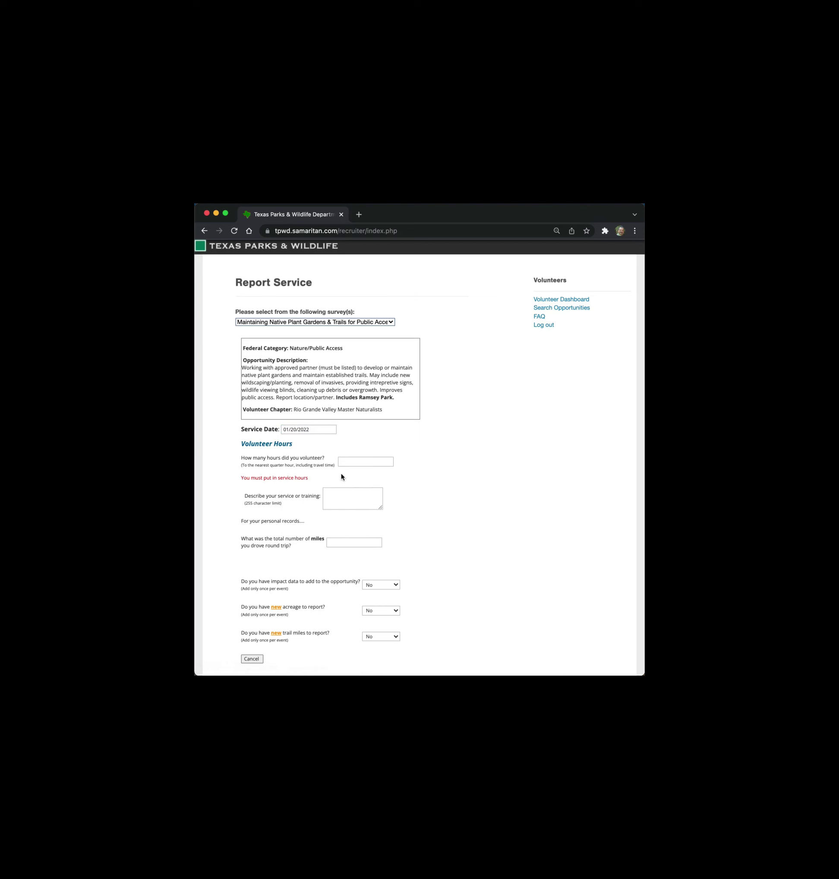
# - Enter 2 hours and describe 'Ramsey Park: pulled weeds, planted new seedlings, watered gardens'
pyautogui.click(349, 465)
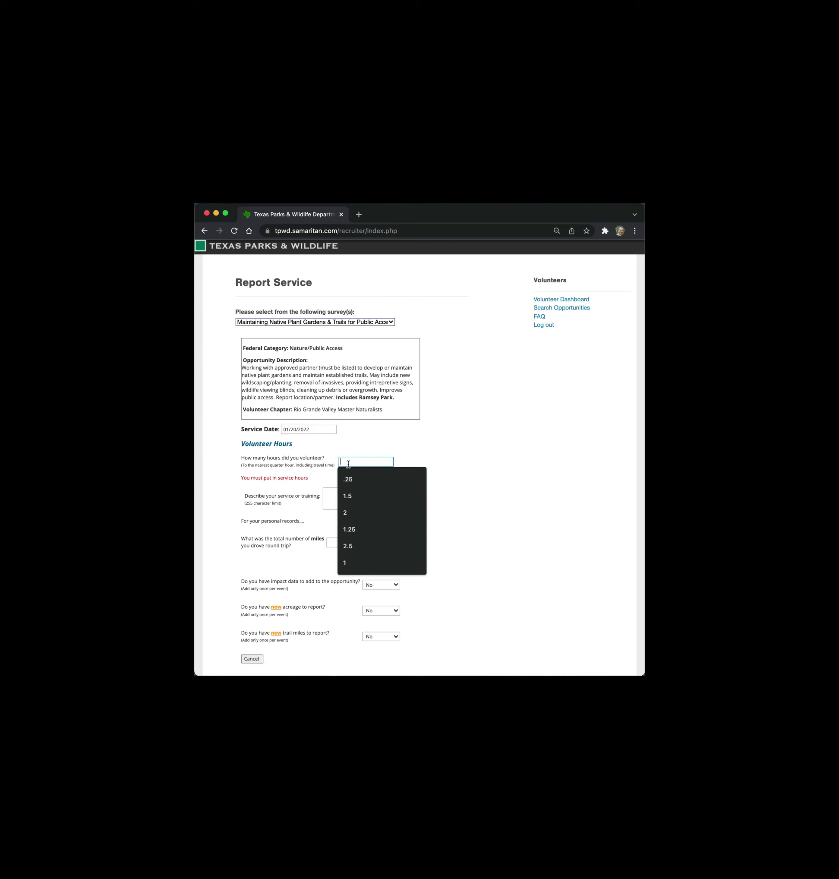
pyautogui.write('2')
pyautogui.click(398, 443)
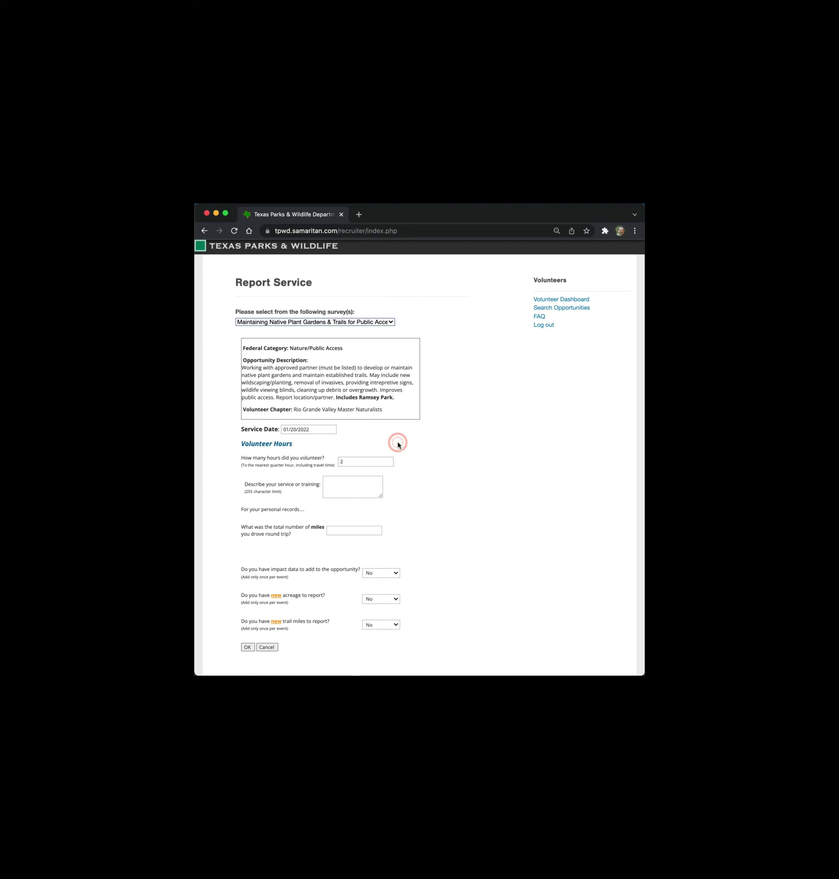
pyautogui.click(337, 487)
pyautogui.write('Ramsey Park: pulled weed')
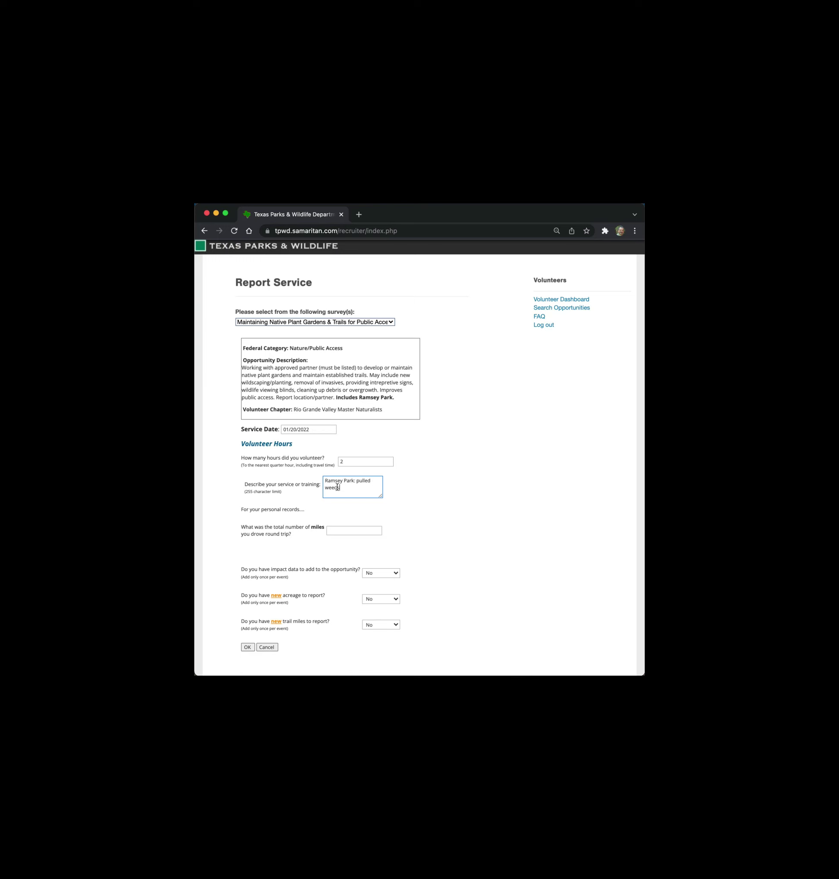
pyautogui.write('s, planted new seedlings, watered gardens.')
pyautogui.press('super+Up')
# - Enter 10 round-trip miles instead of the suggested 200 for the garden and trails report
pyautogui.scroll(-2, 338, 487)
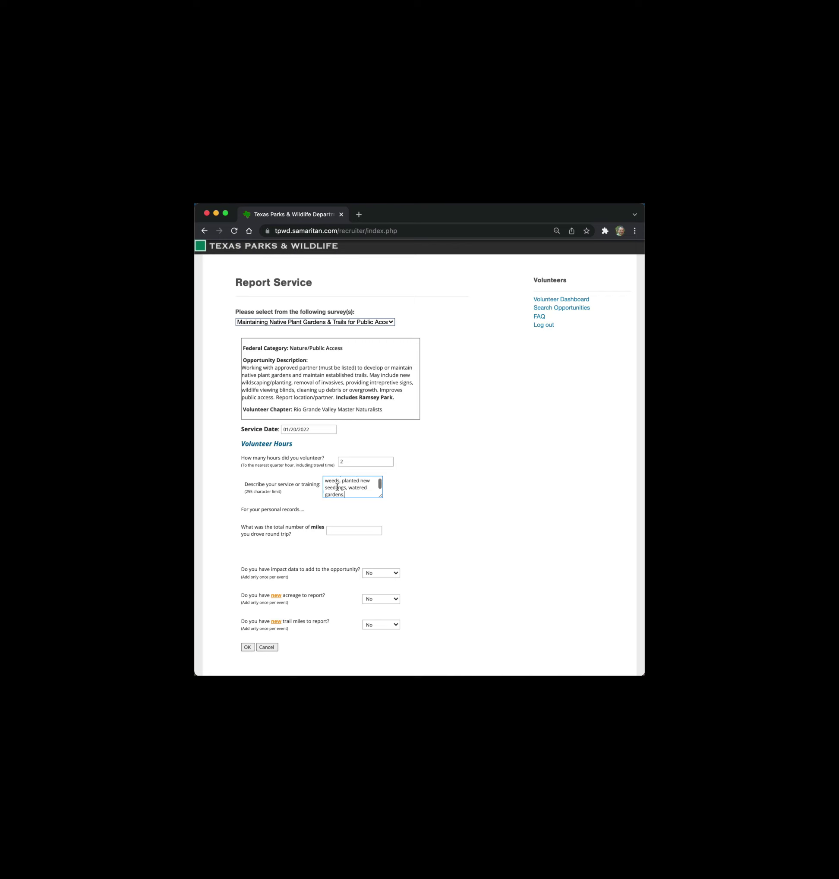
pyautogui.click(344, 530)
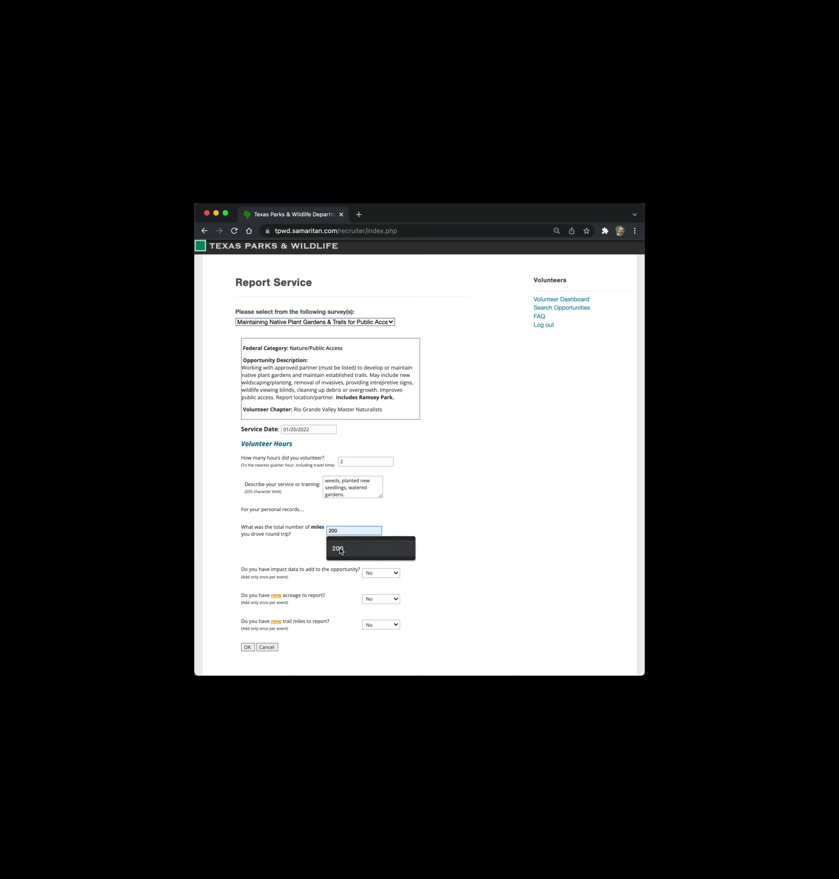
pyautogui.click(343, 530)
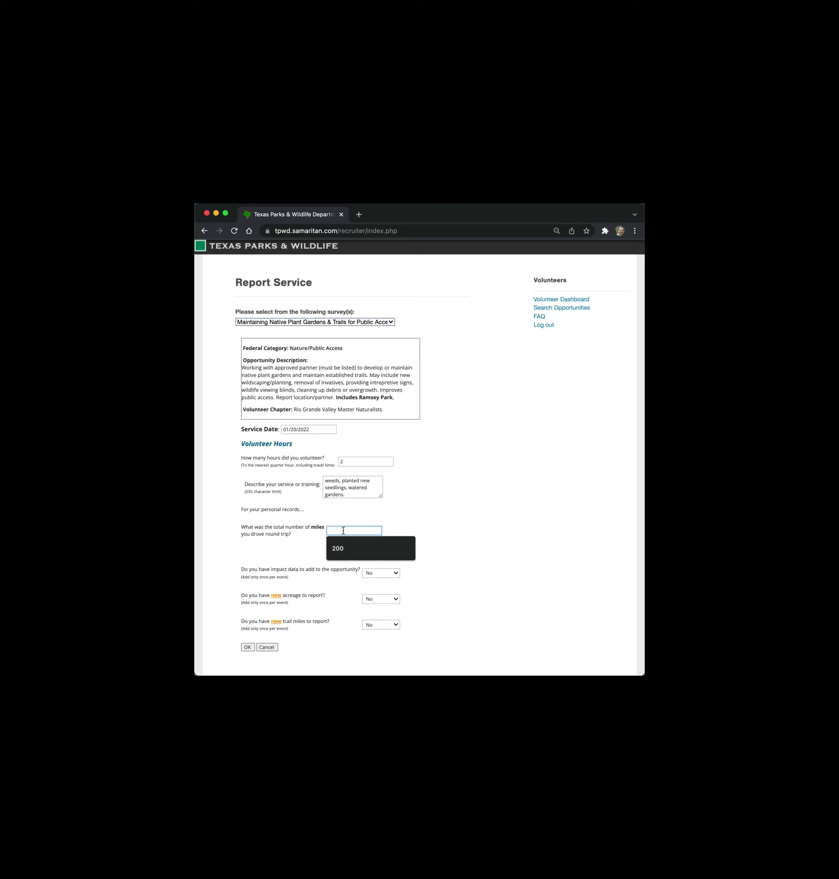
pyautogui.write('10')
pyautogui.click(434, 517)
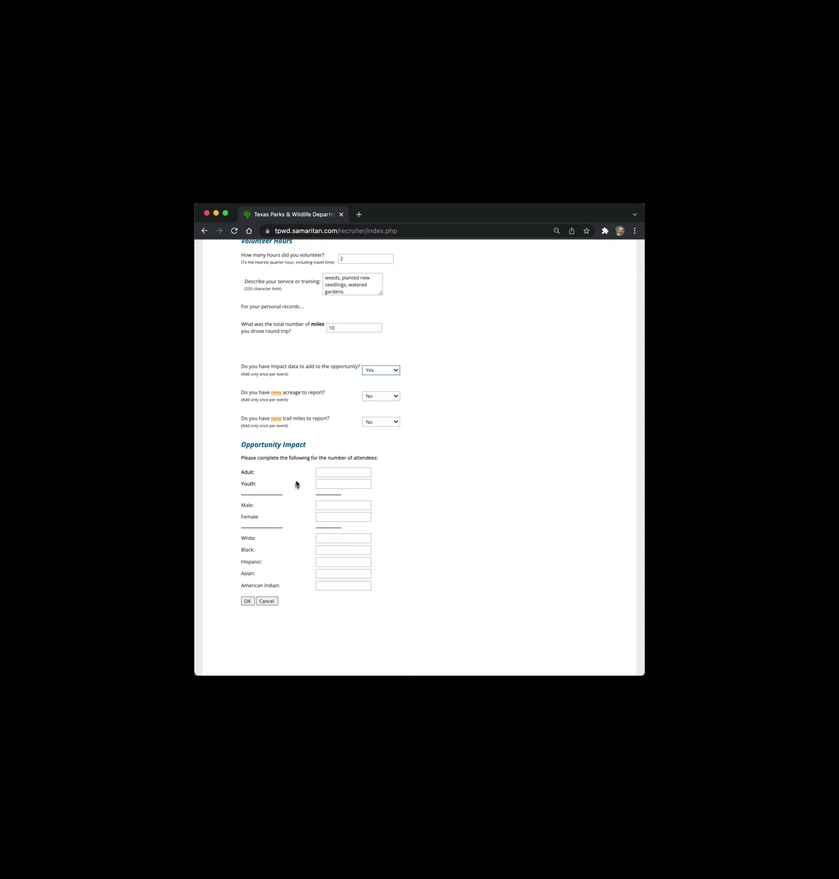
# - Enter 2 in the Adult attendee field under Opportunity Impact
pyautogui.click(333, 471)
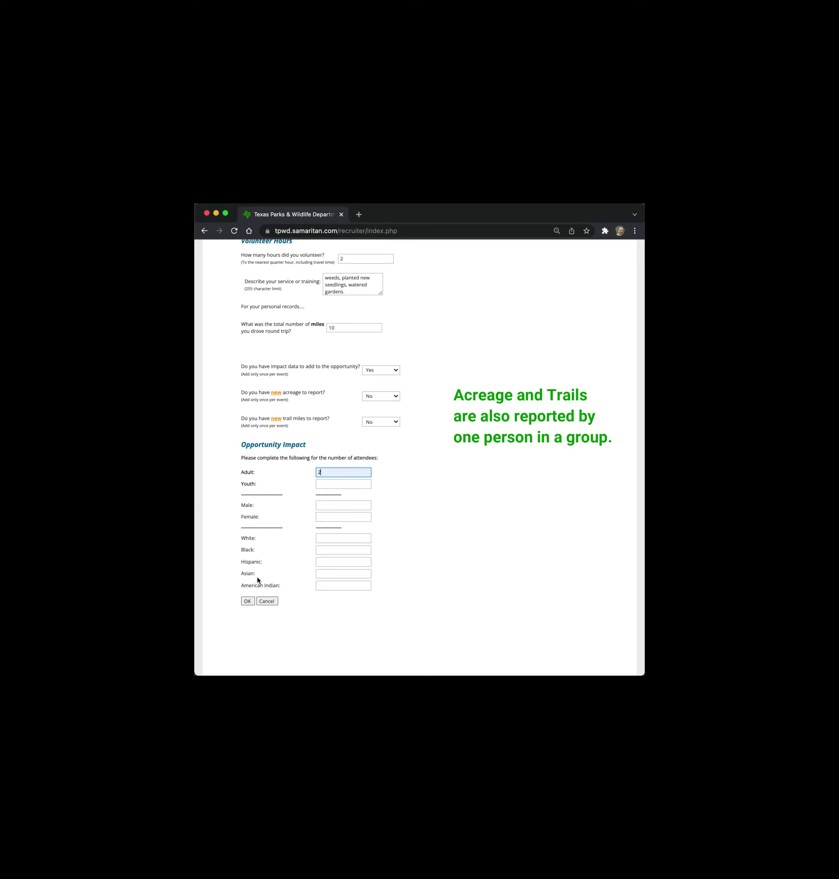
# - Submit the garden-and-trails report and go back to the Volunteer Dashboard
pyautogui.click(248, 602)
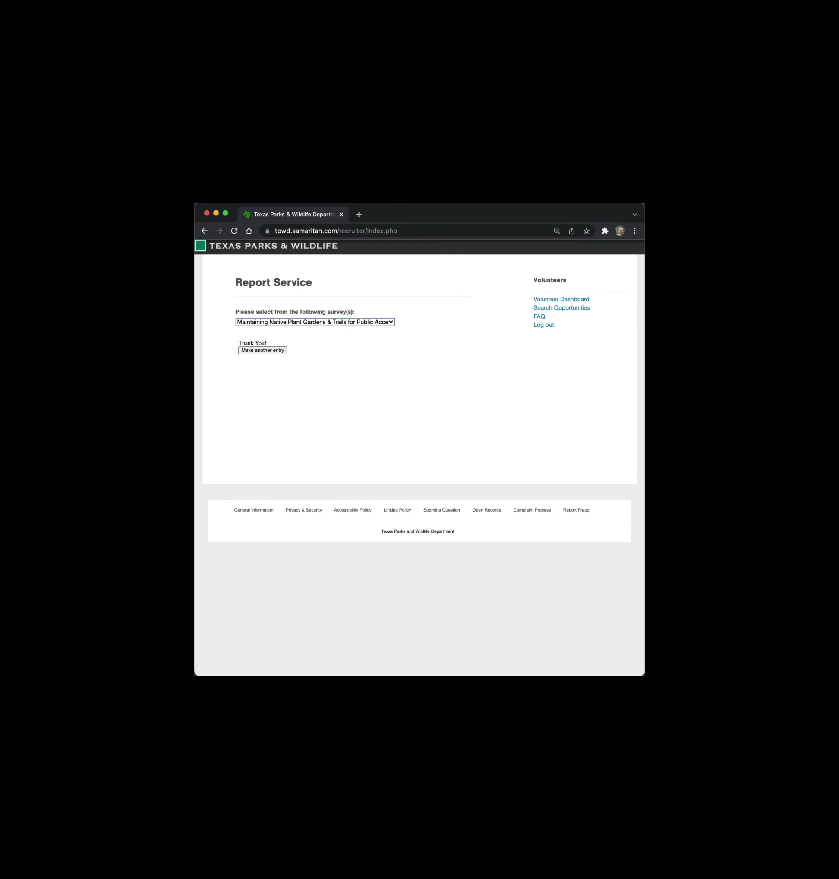
pyautogui.click(553, 299)
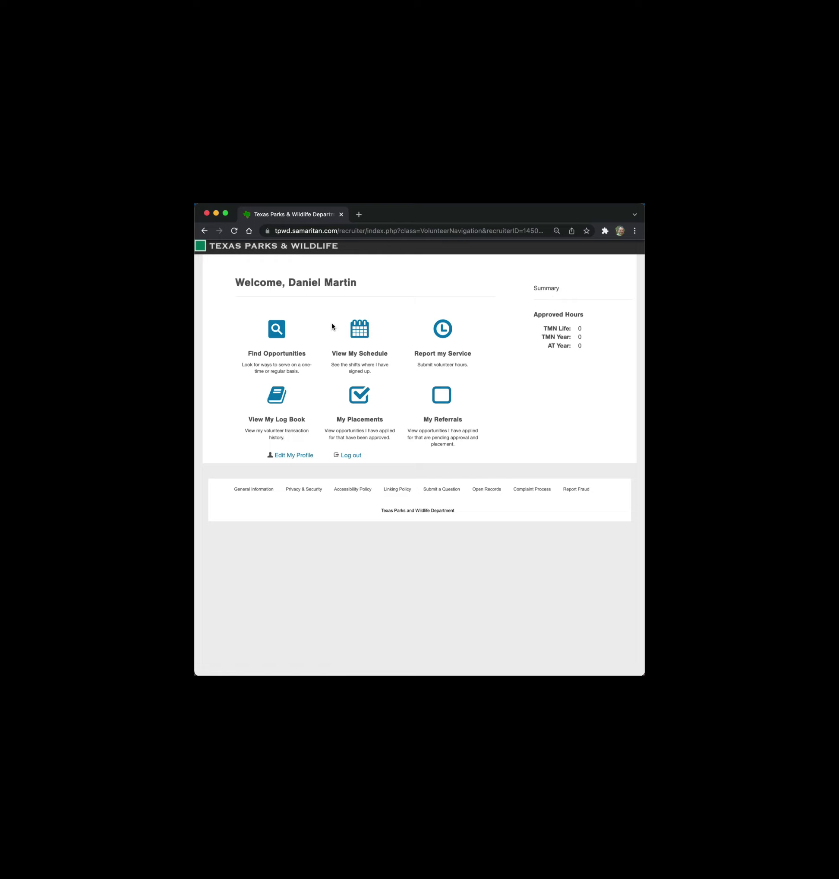
pyautogui.click(279, 405)
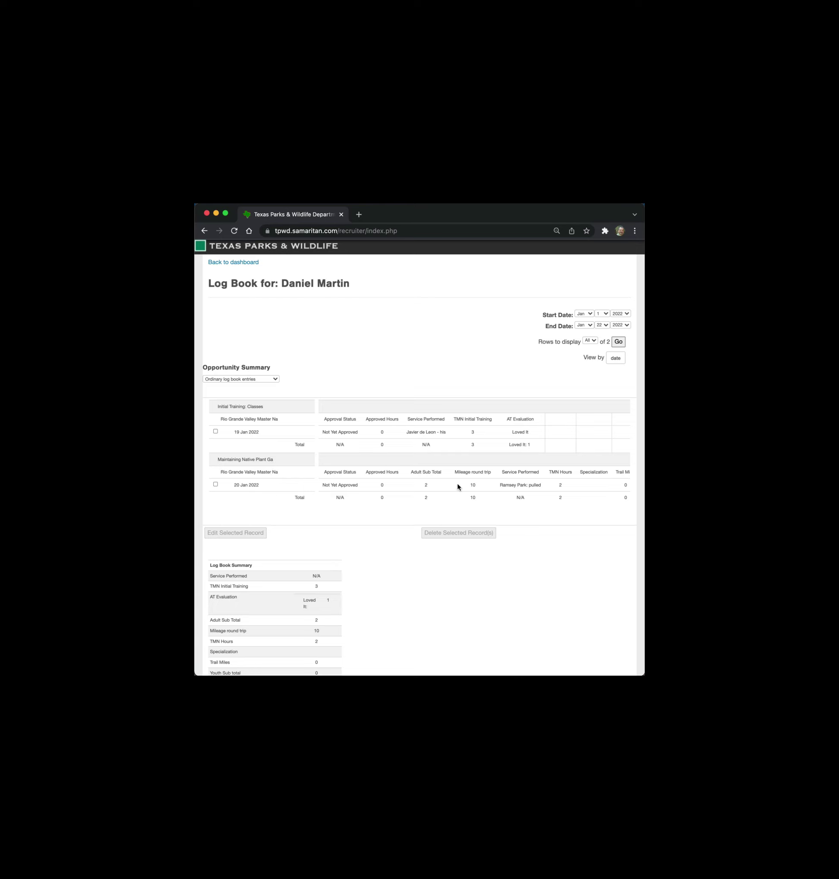
pyautogui.hscroll(3, 458, 486)
pyautogui.hscroll(10, 458, 486)
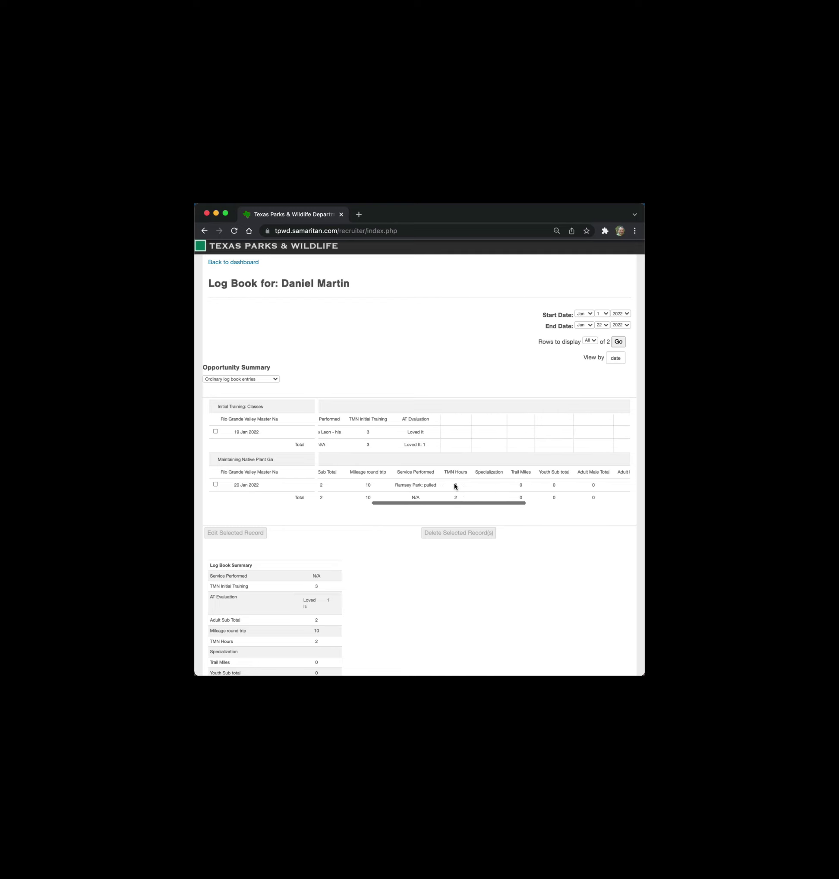
pyautogui.hscroll(10, 455, 486)
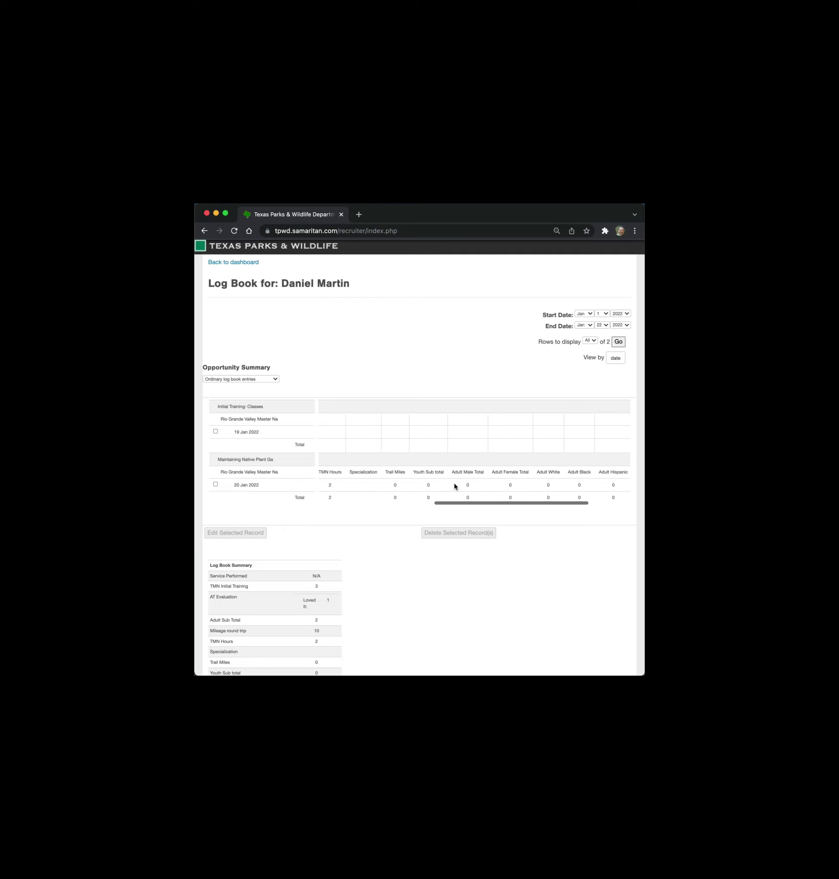
pyautogui.hscroll(-6, 455, 487)
pyautogui.hscroll(-12, 455, 486)
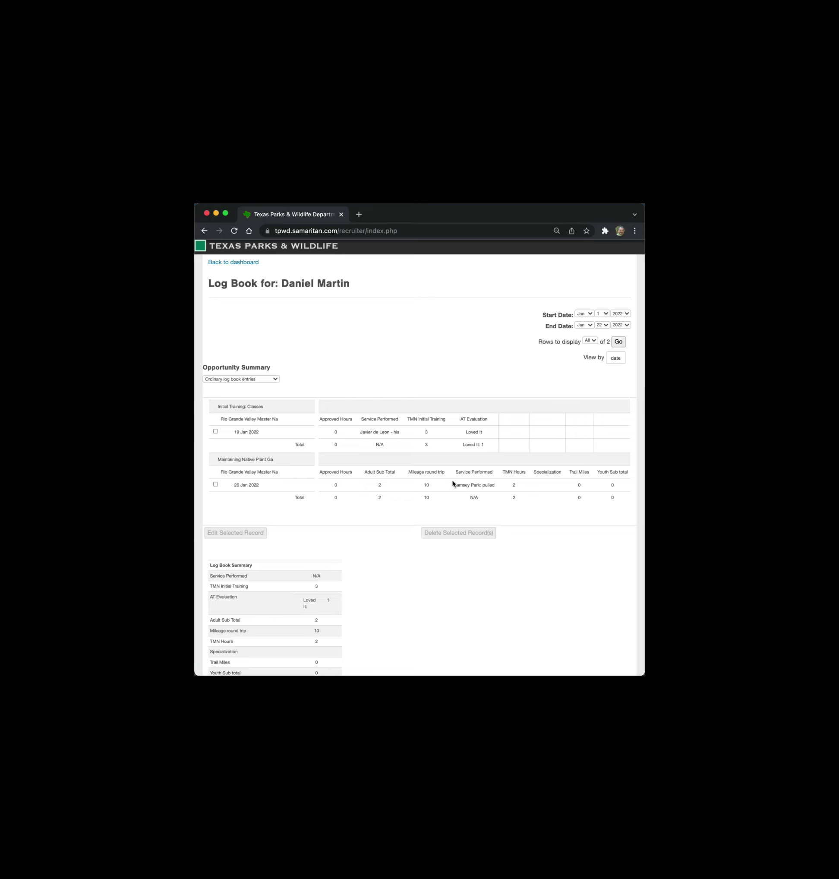
pyautogui.hscroll(-2, 449, 485)
pyautogui.hscroll(-2, 449, 485)
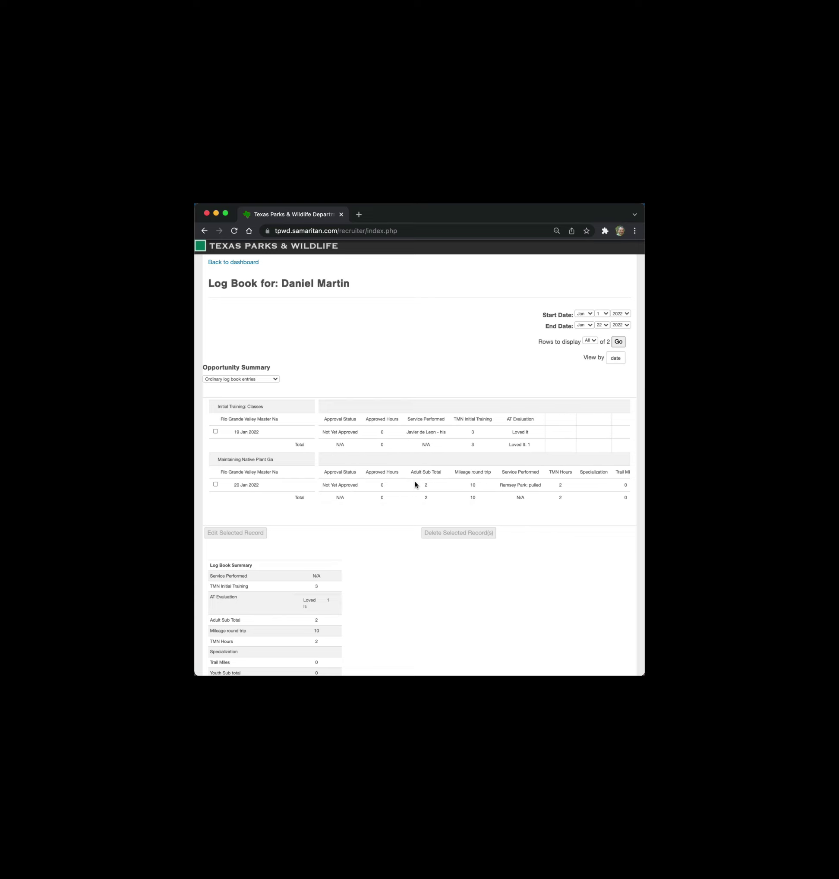
pyautogui.hscroll(-1, 427, 490)
pyautogui.hscroll(2, 427, 490)
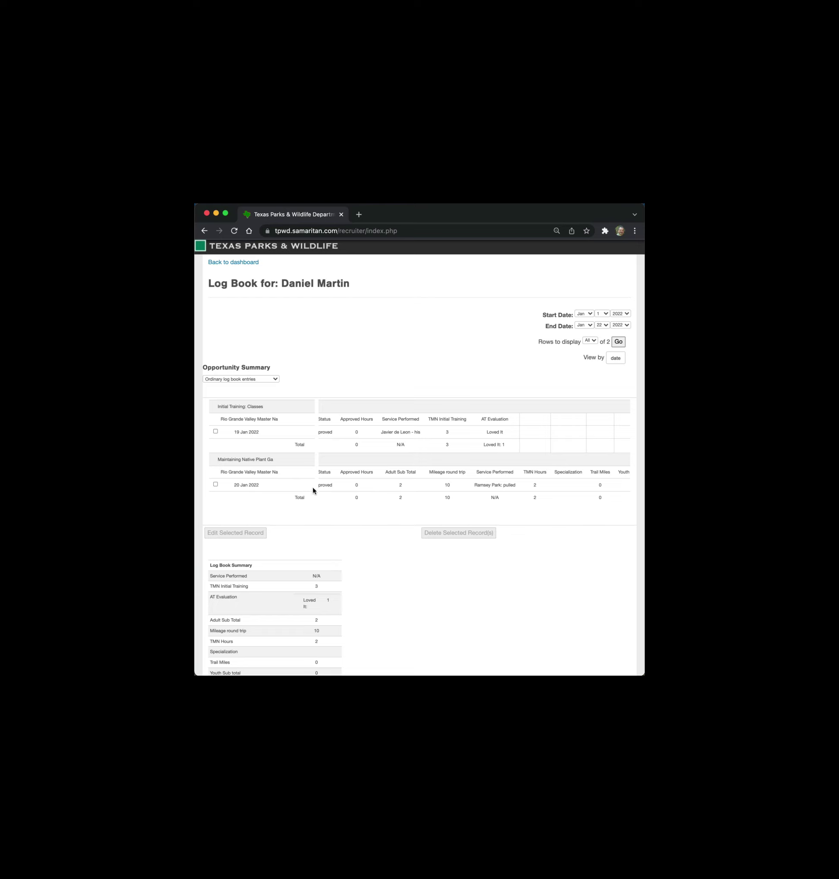
# - Edit the 20 Jan 2022 gardens entry to 2.5 hours with impact data set to No, and save
pyautogui.click(215, 484)
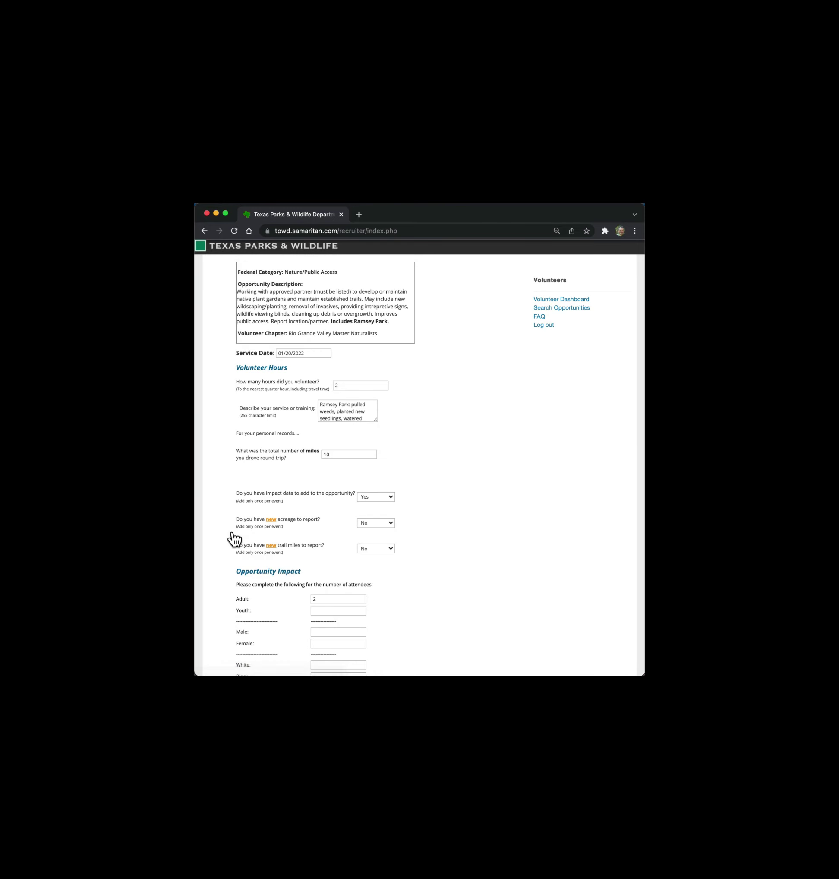
pyautogui.click(348, 385)
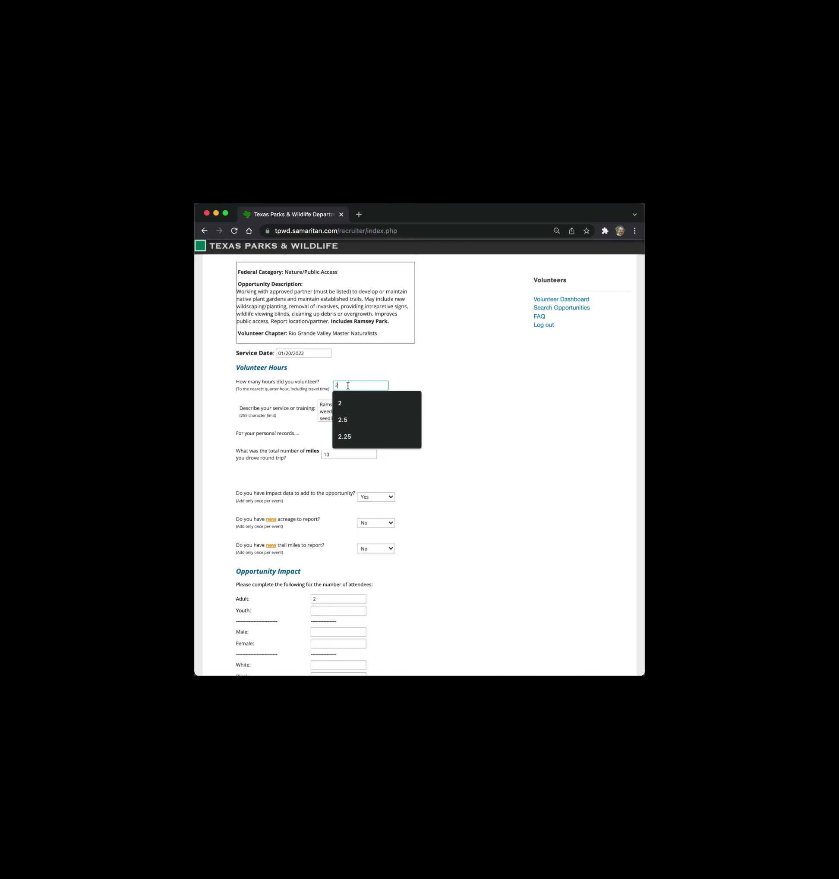
pyautogui.write('.5')
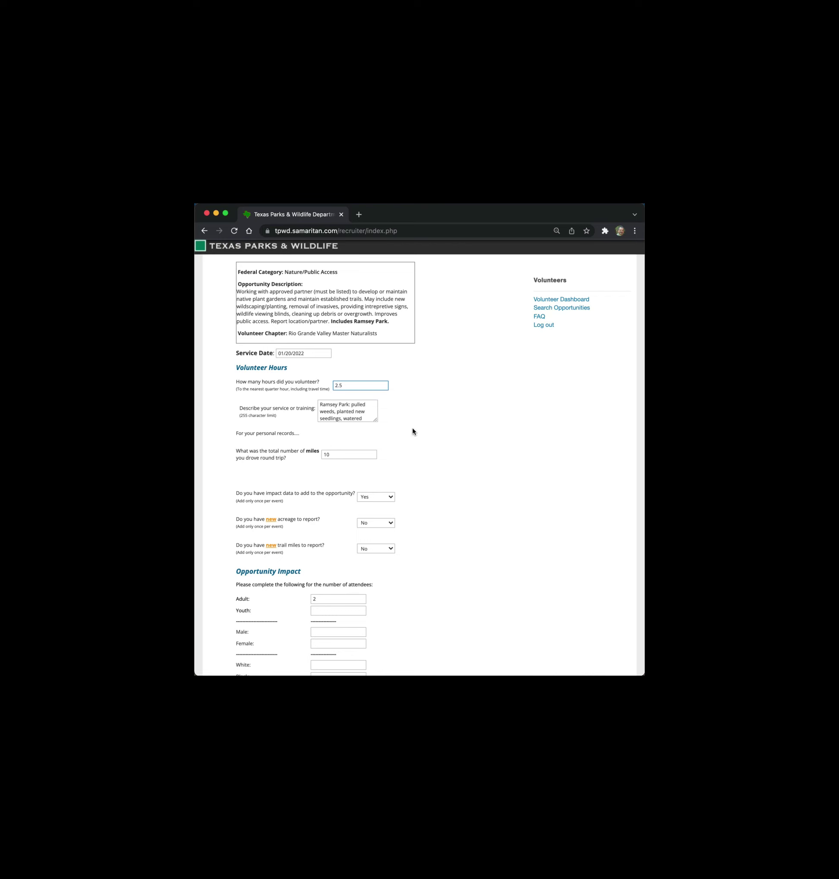
pyautogui.click(360, 454)
pyautogui.click(390, 496)
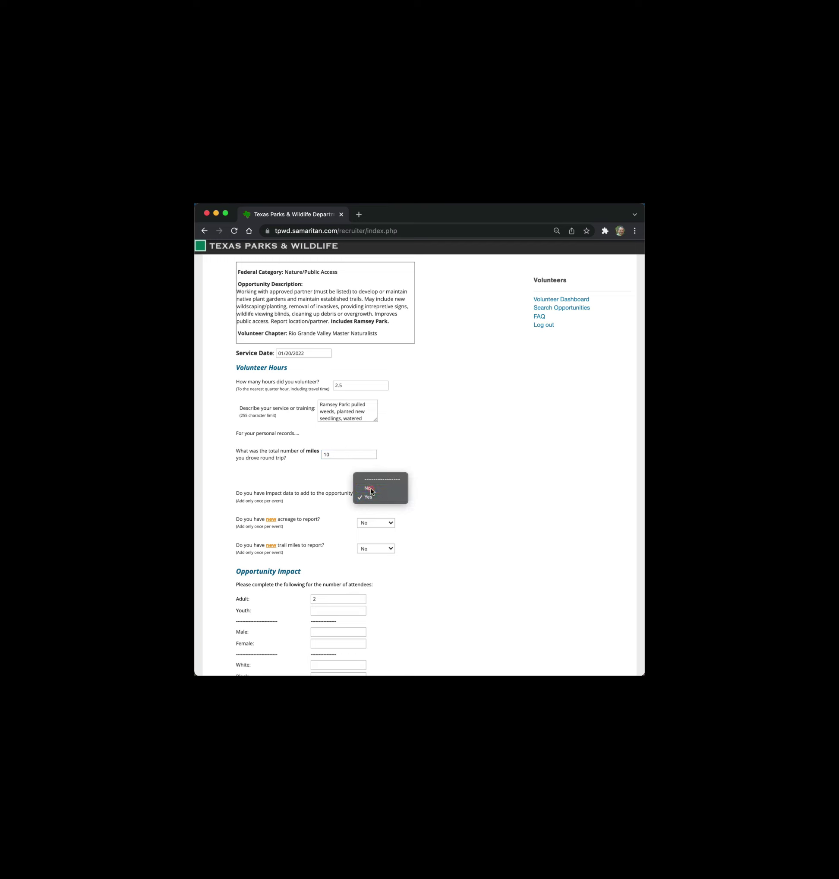
pyautogui.click(376, 488)
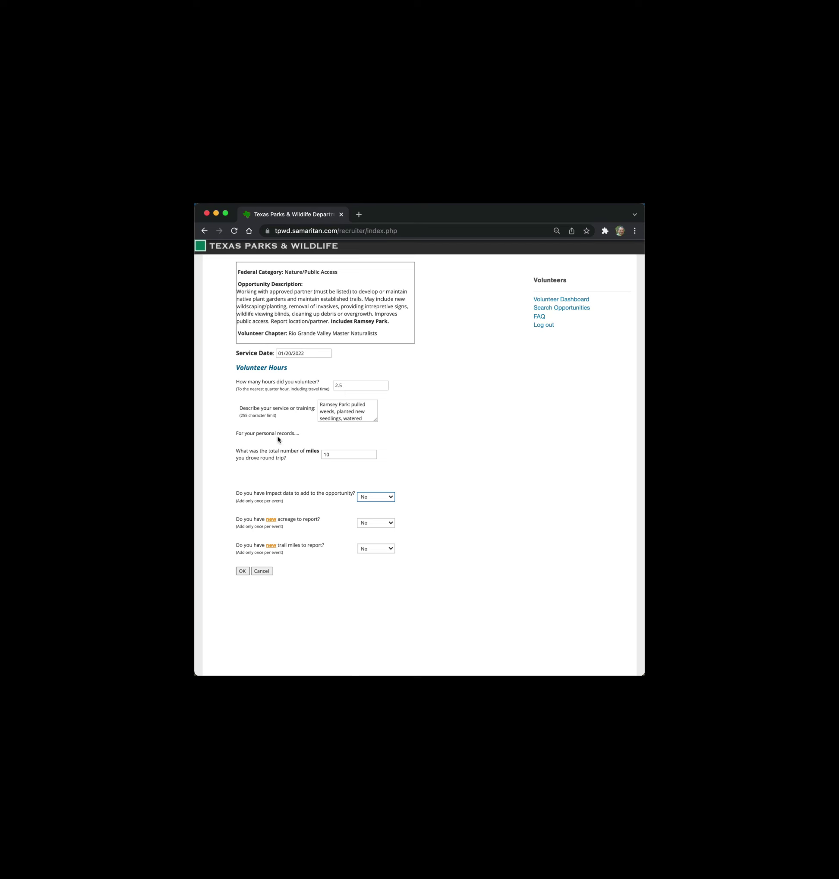
pyautogui.click(242, 571)
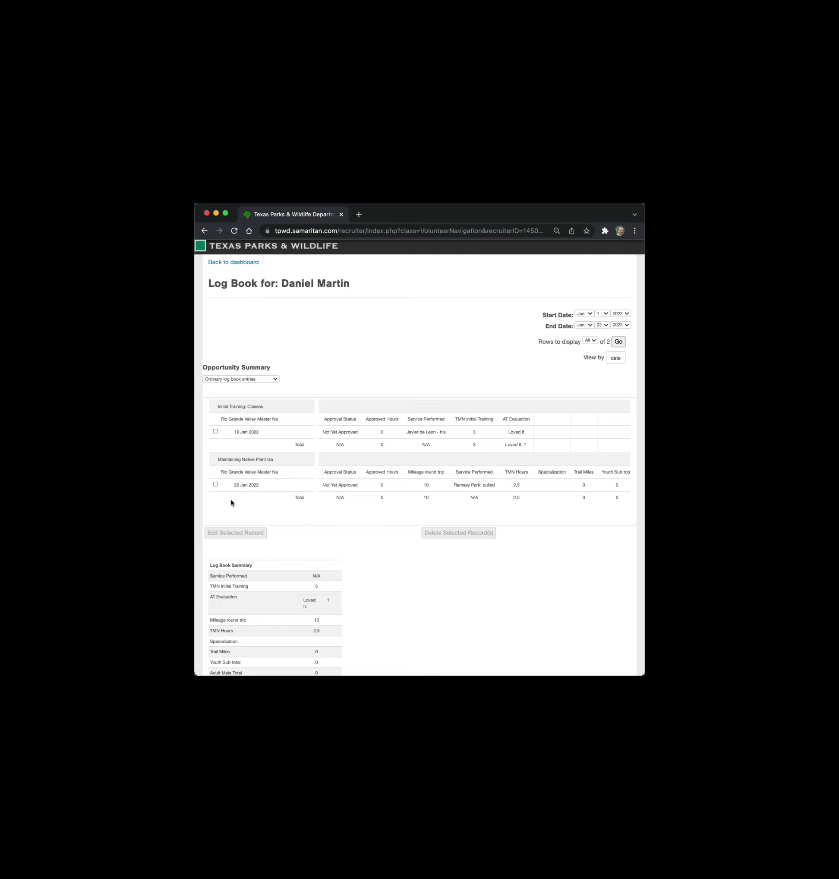
# - Scroll the Log Book to review the 2.5 TMN hours and 10 miles totals
pyautogui.scroll(-5, 280, 530)
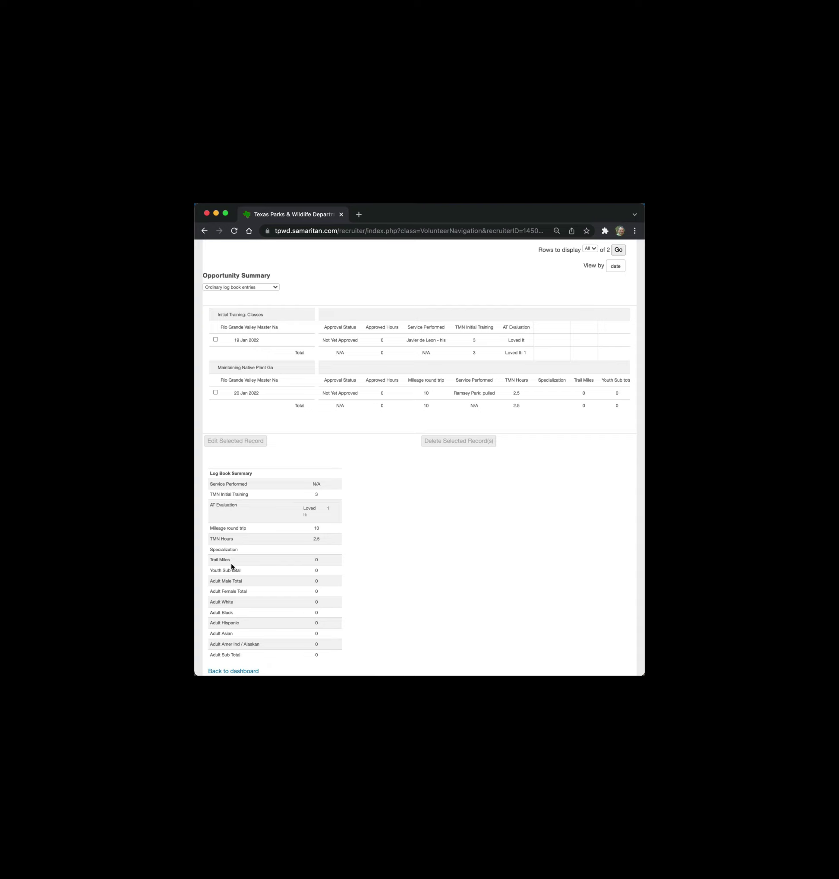
# - From the dashboard, start a service report for AT: Chapter Partners/Approved Organizations:TMN AT Report Hours
pyautogui.click(229, 671)
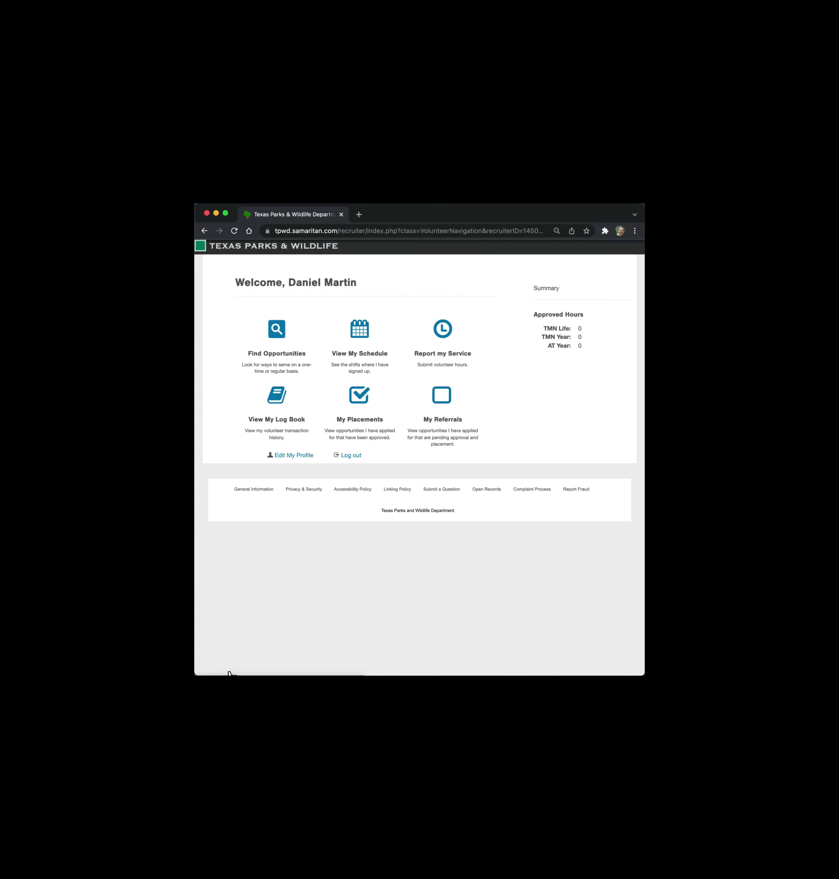
pyautogui.click(443, 332)
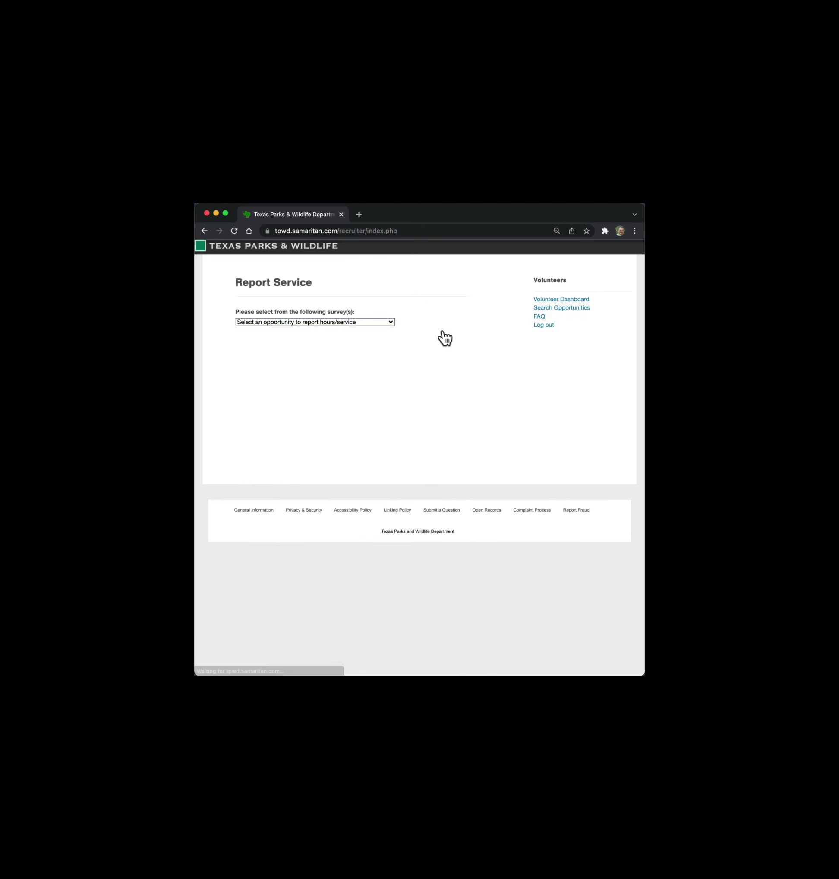
pyautogui.click(392, 323)
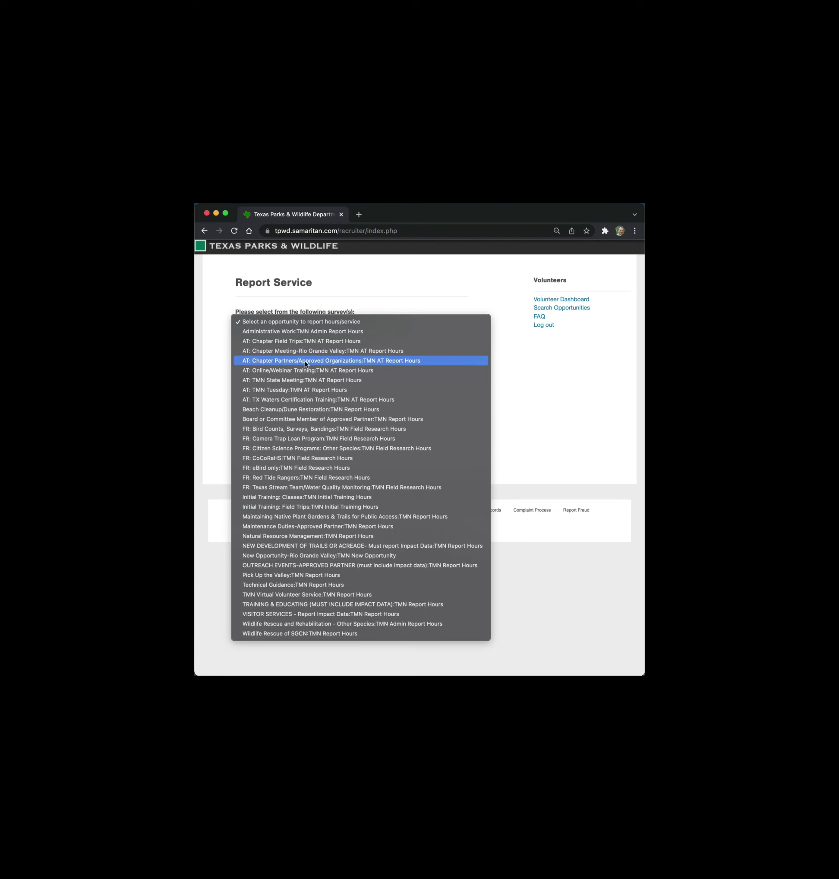
pyautogui.click(285, 361)
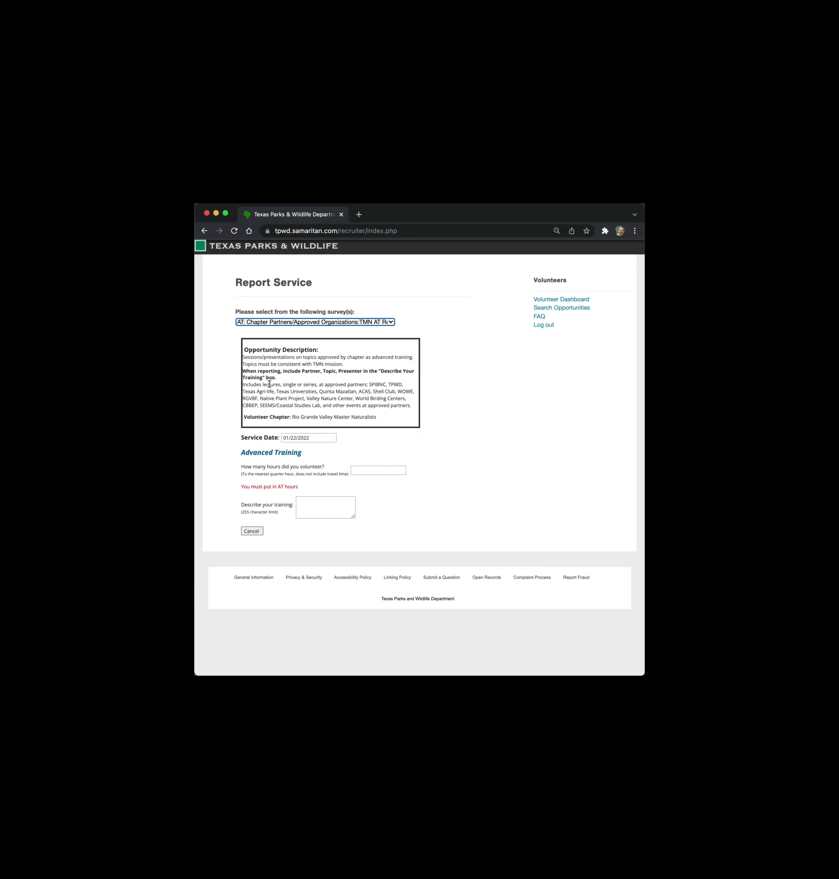
# - Set the service date to 01/15/2022 and the hours to 1
pyautogui.click(318, 439)
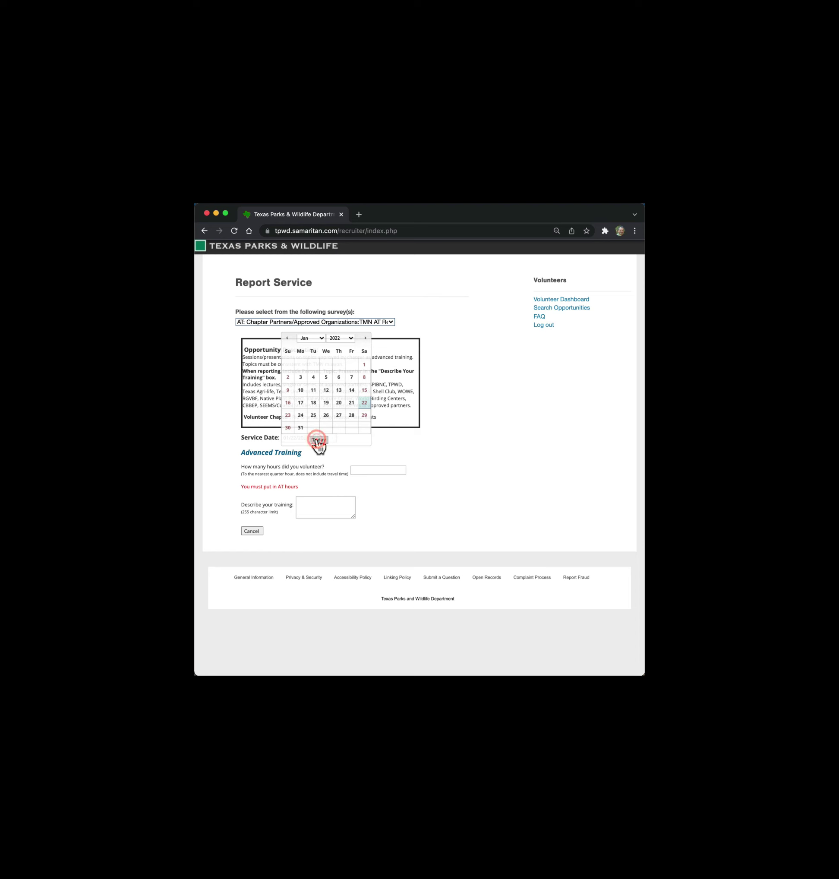
pyautogui.click(364, 391)
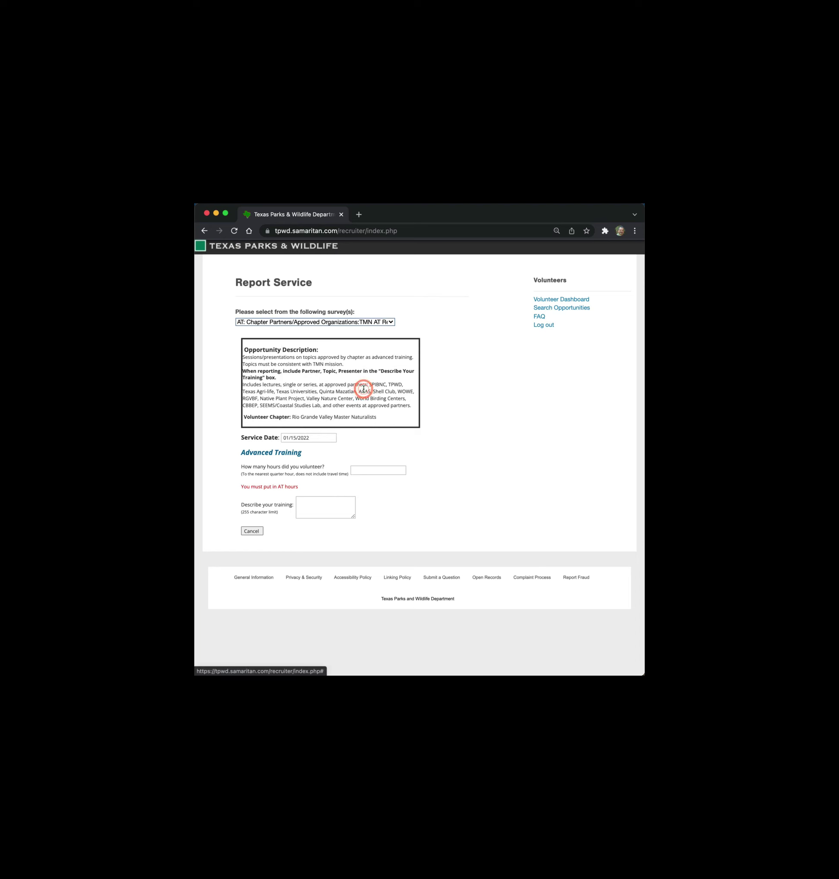
pyautogui.click(362, 470)
pyautogui.write('1')
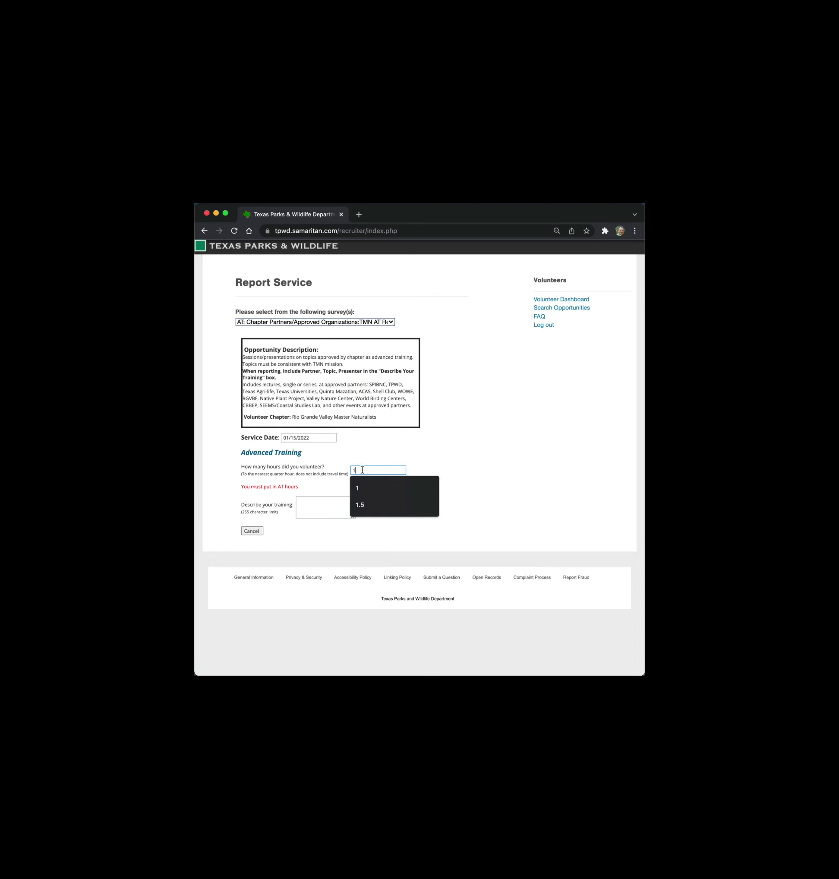
# - Describe the training as a Texas Sea Grant session on prevention of flood damage in coastal regions
pyautogui.click(316, 507)
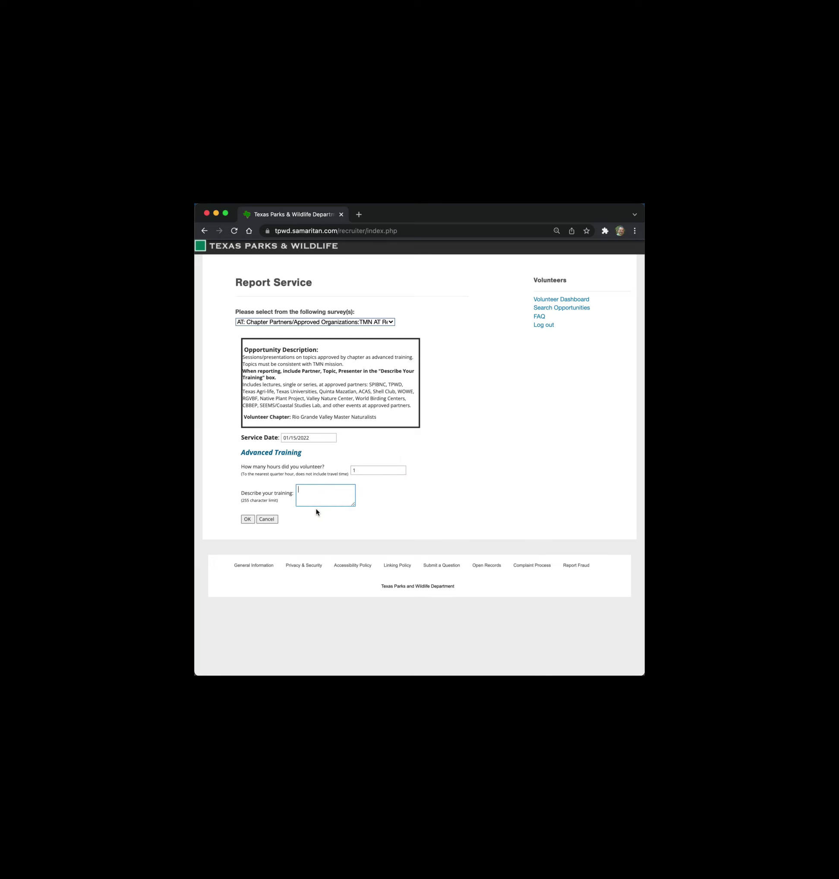
pyautogui.write('- floo')
pyautogui.press('BackSpace')
pyautogui.press('BackSpace')
pyautogui.press('BackSpace')
pyautogui.press('BackSpace')
pyautogui.write('prevention of flood damage in coastal regiong')
# - Submit the advanced training report and show the list of reportable opportunities
pyautogui.click(247, 520)
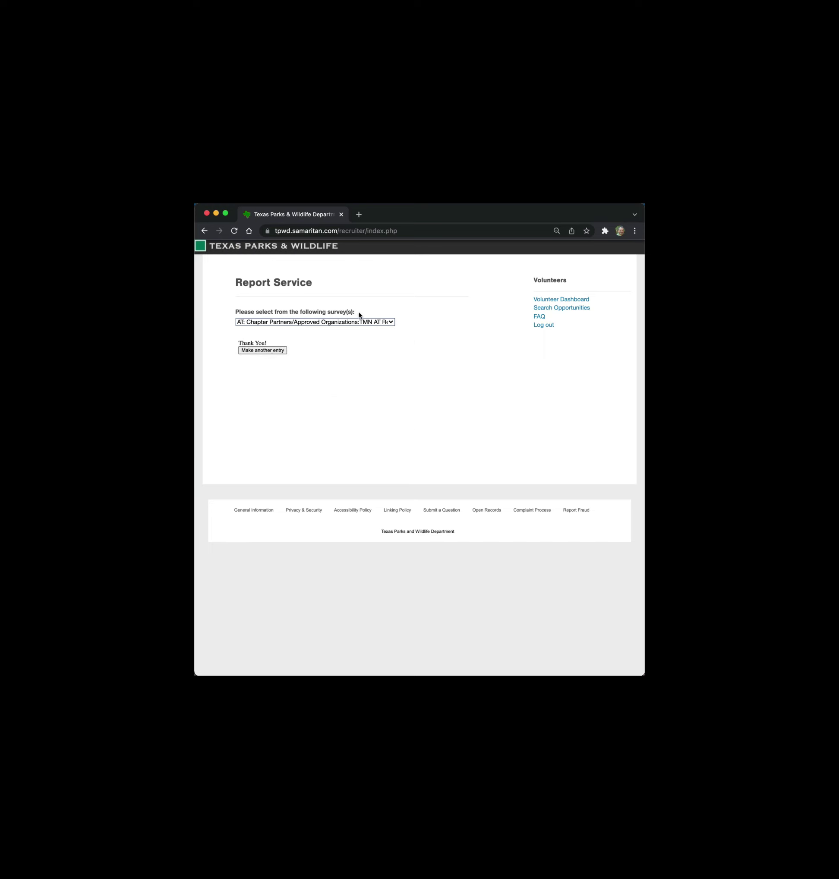
pyautogui.click(392, 322)
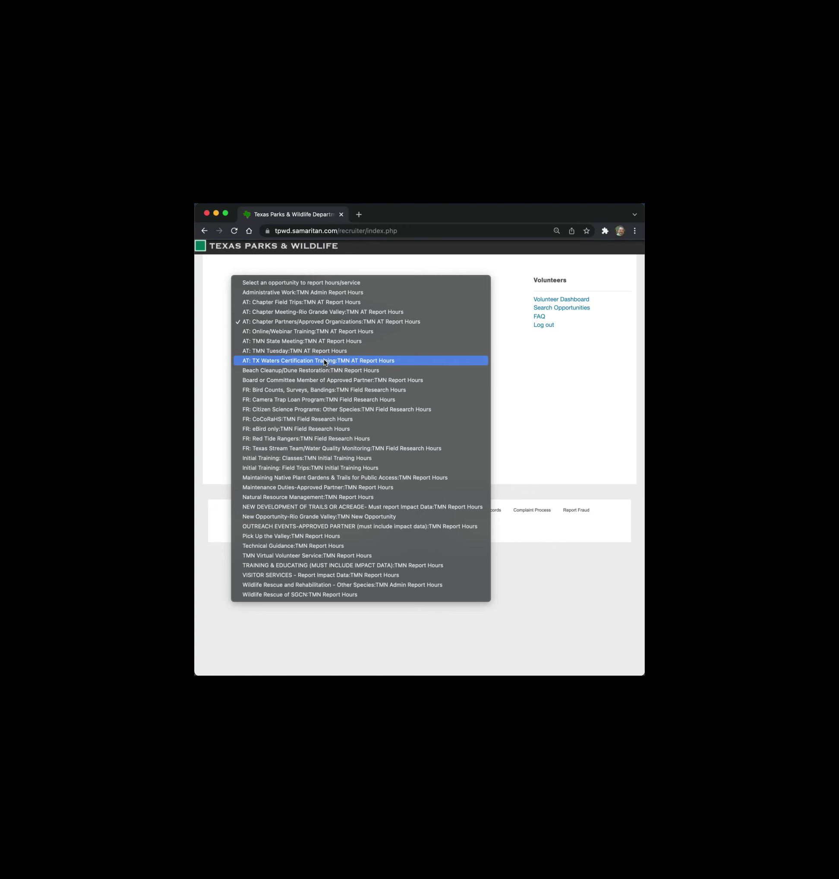
# - Fill a Beach Cleanup/Dune Restoration entry: 01/02/2022, 5 hours, 'Sea Turtle Inc. - beach clean up at end of the road'
pyautogui.click(278, 370)
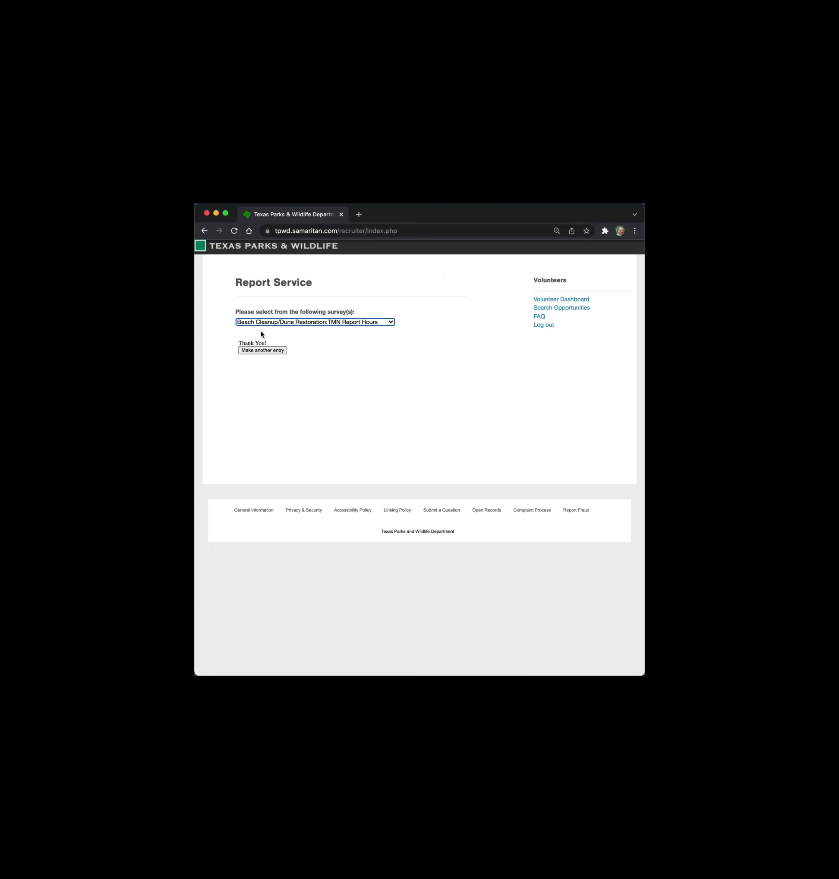
pyautogui.click(262, 350)
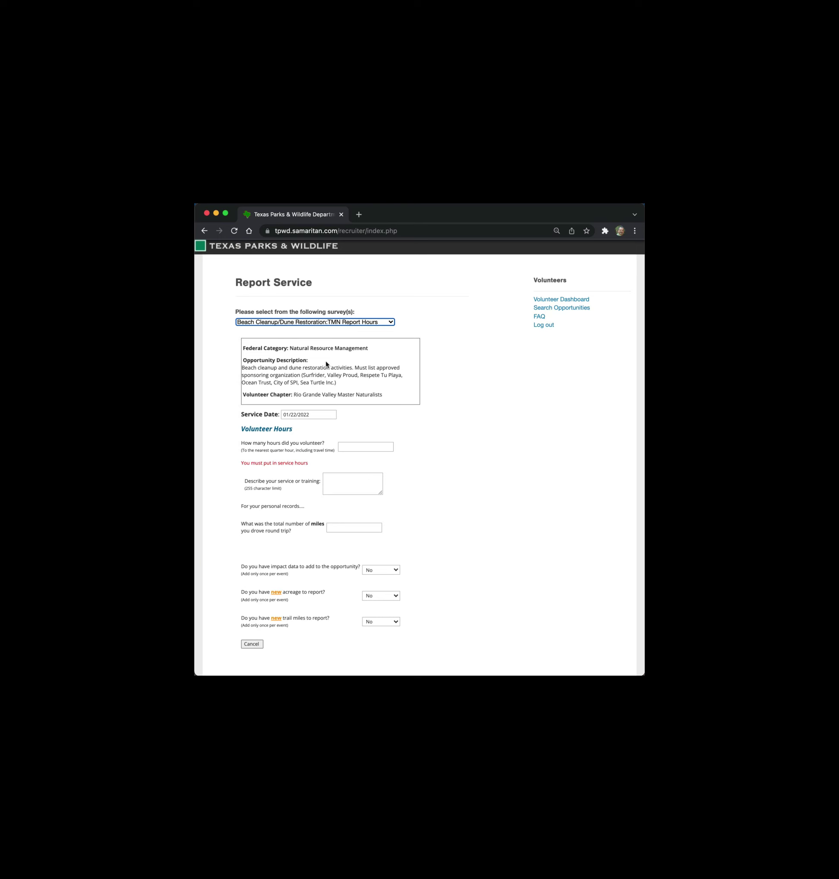
pyautogui.click(320, 412)
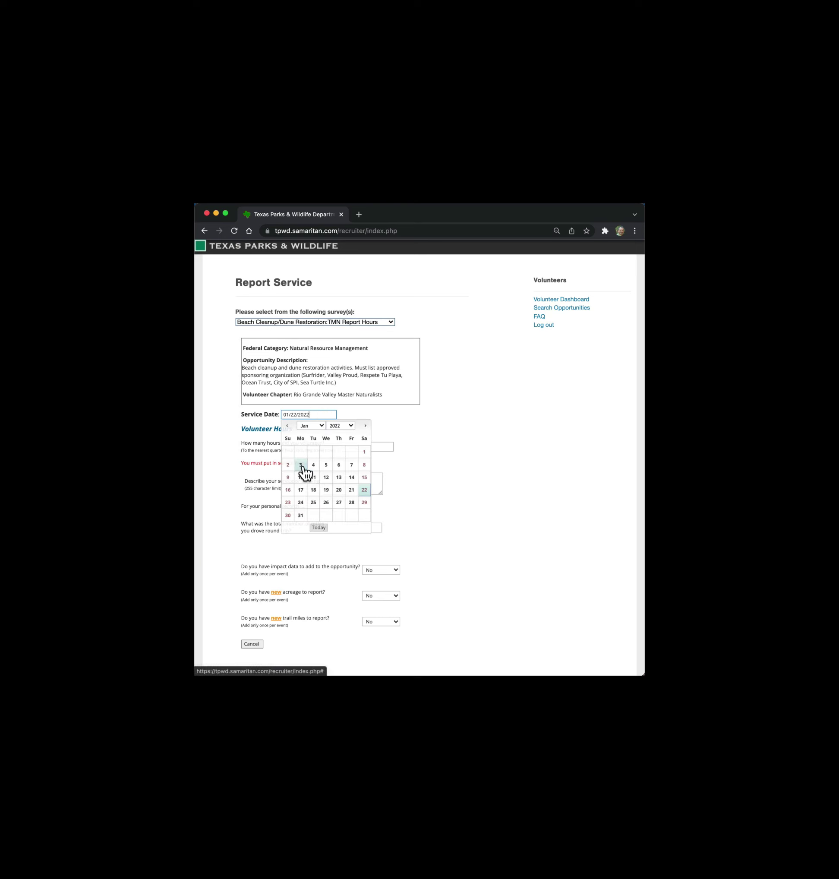
pyautogui.click(288, 466)
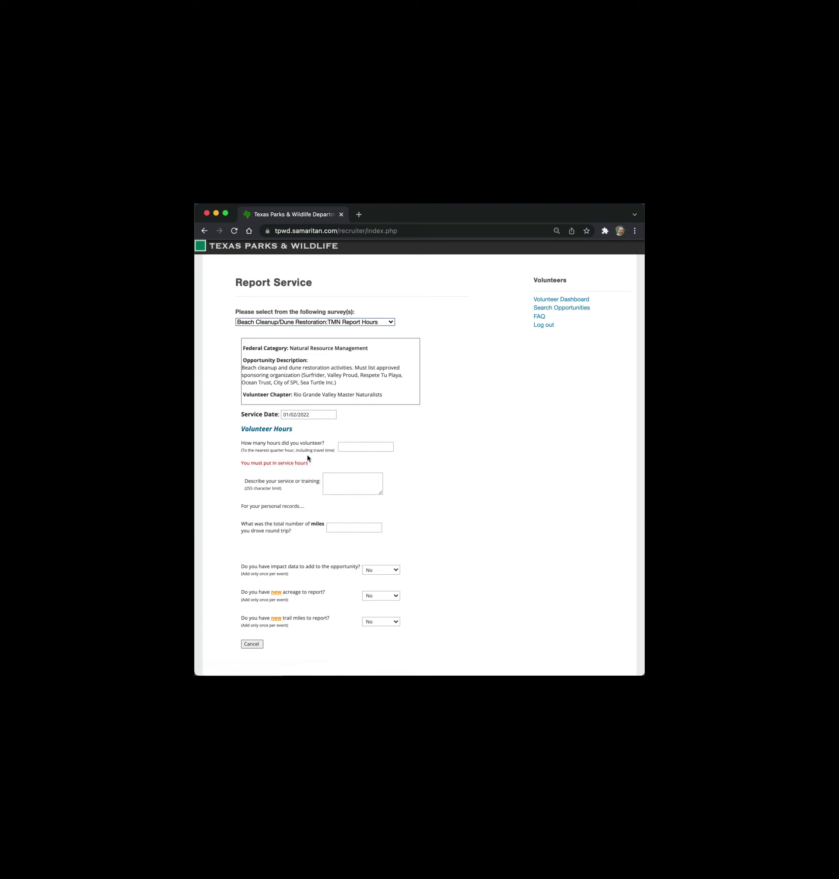
pyautogui.click(351, 448)
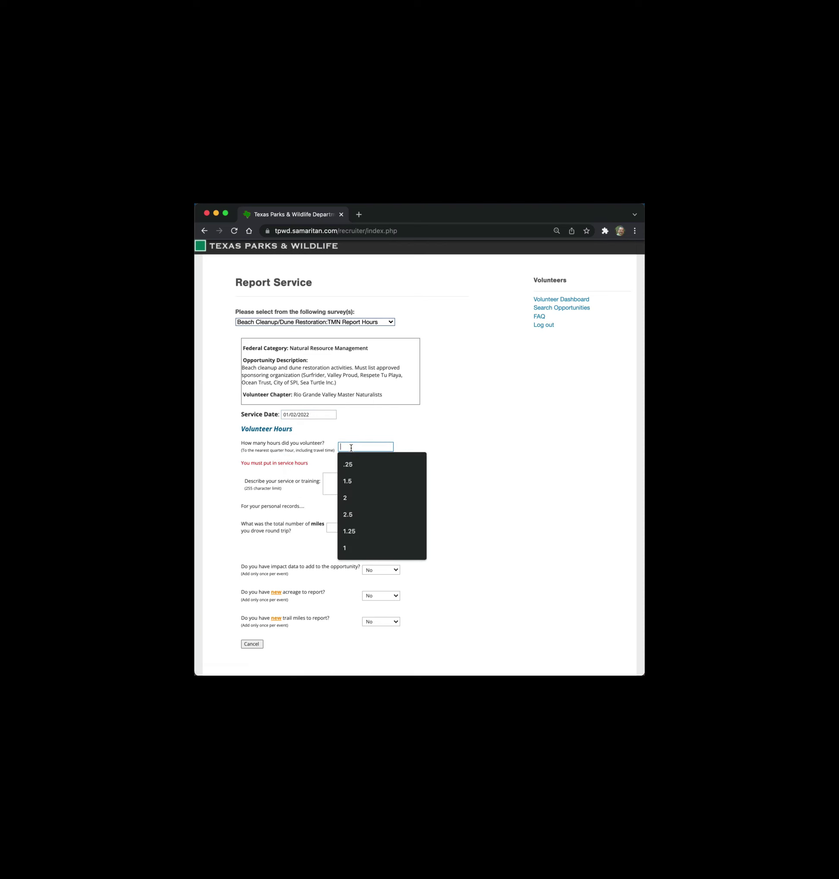
pyautogui.write('5')
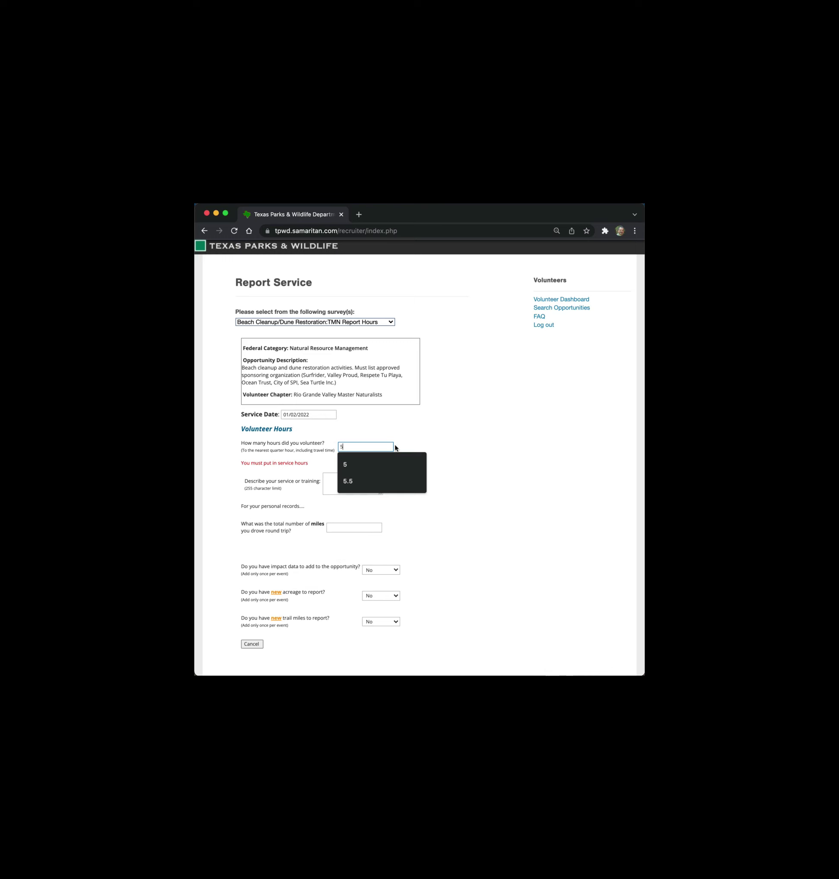
pyautogui.click(436, 431)
pyautogui.click(335, 472)
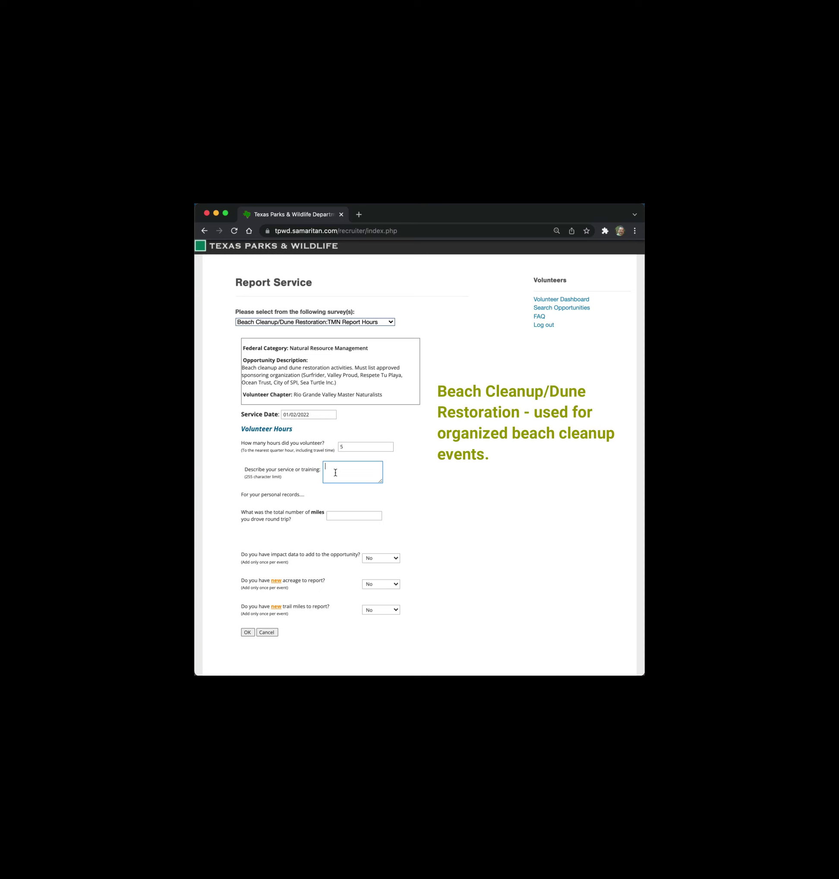
pyautogui.write('Sea Turtle Inc. - beach')
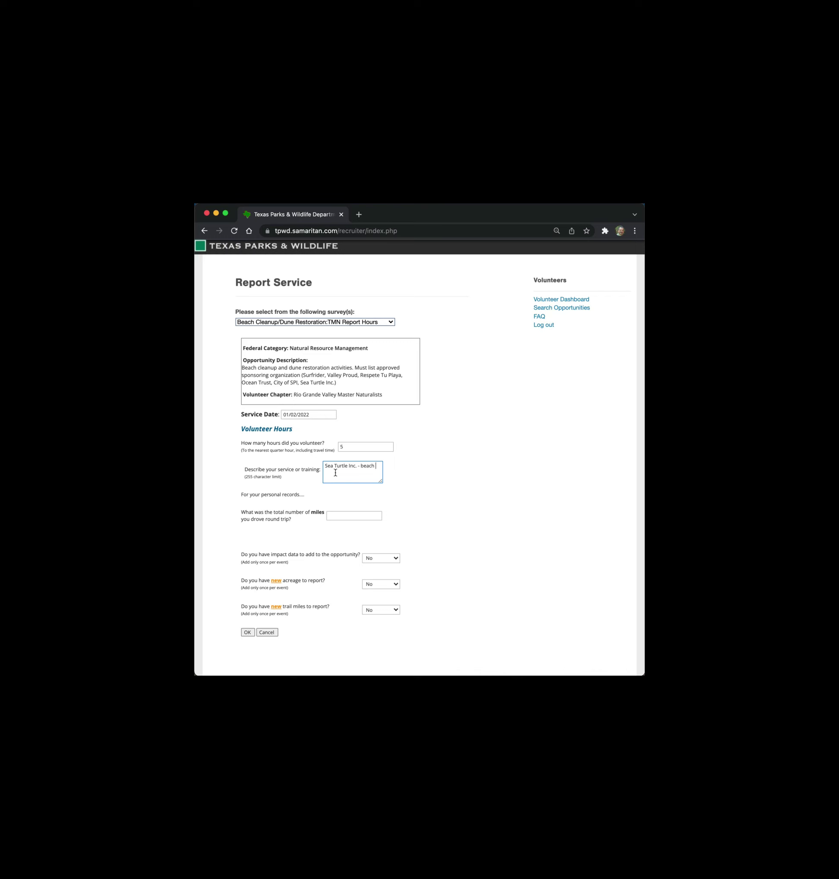
pyautogui.write(' clean up at end of the road (100 hwy end')
# - Submit the Beach Cleanup/Dune Restoration service report
pyautogui.click(248, 632)
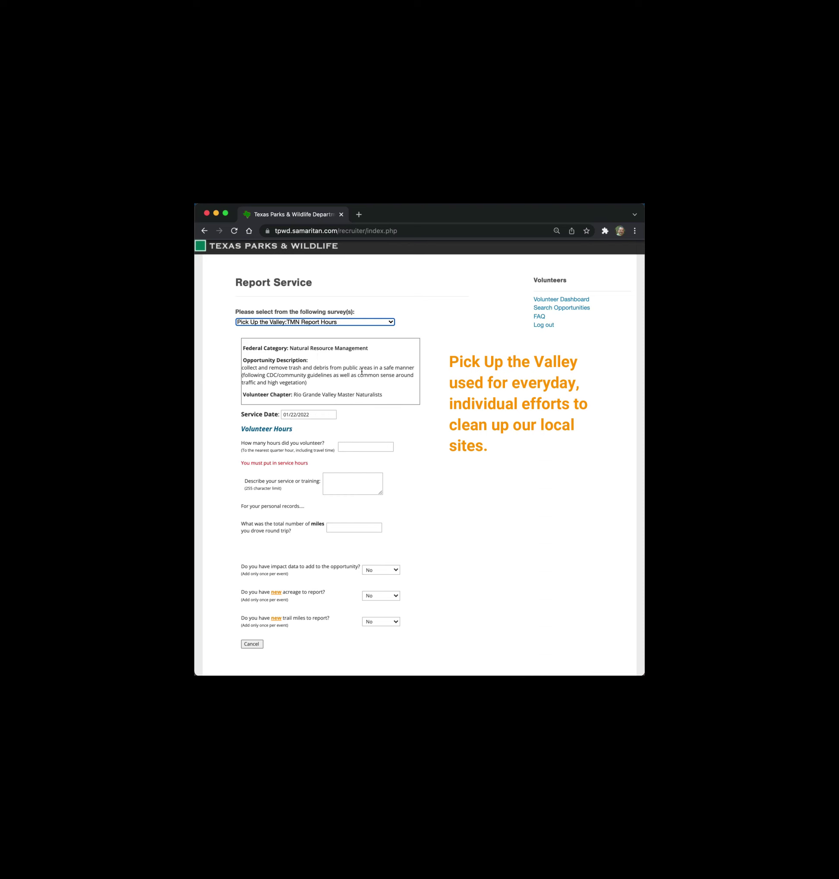
# - Set the service date to 01/16/2022 and the hours volunteered to 1
pyautogui.click(324, 414)
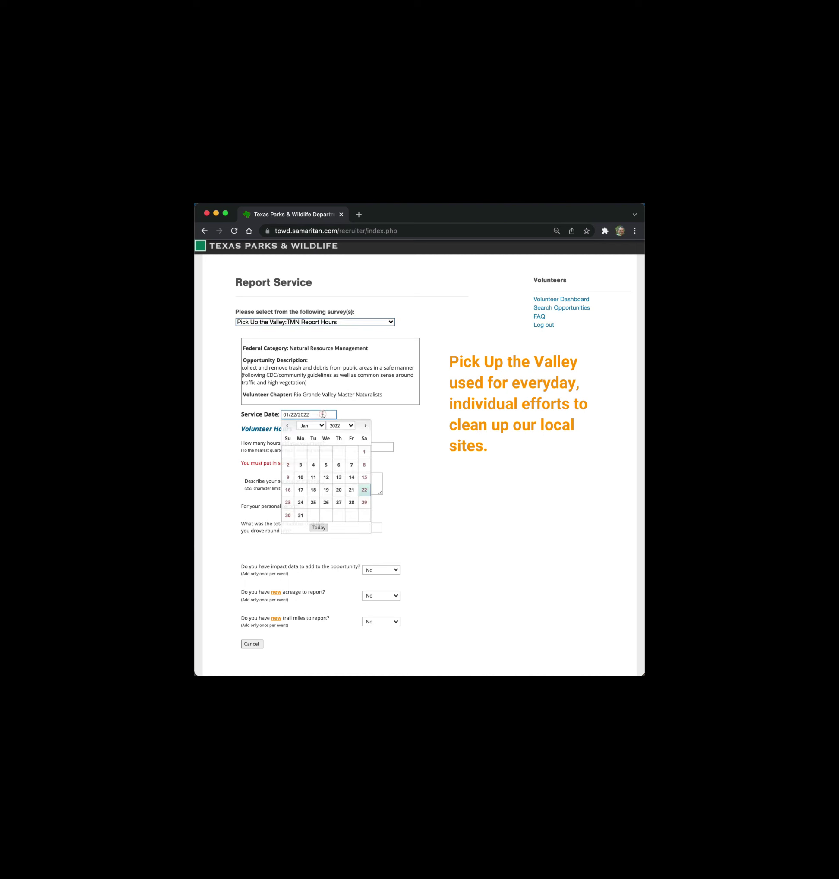
pyautogui.click(288, 490)
pyautogui.click(289, 490)
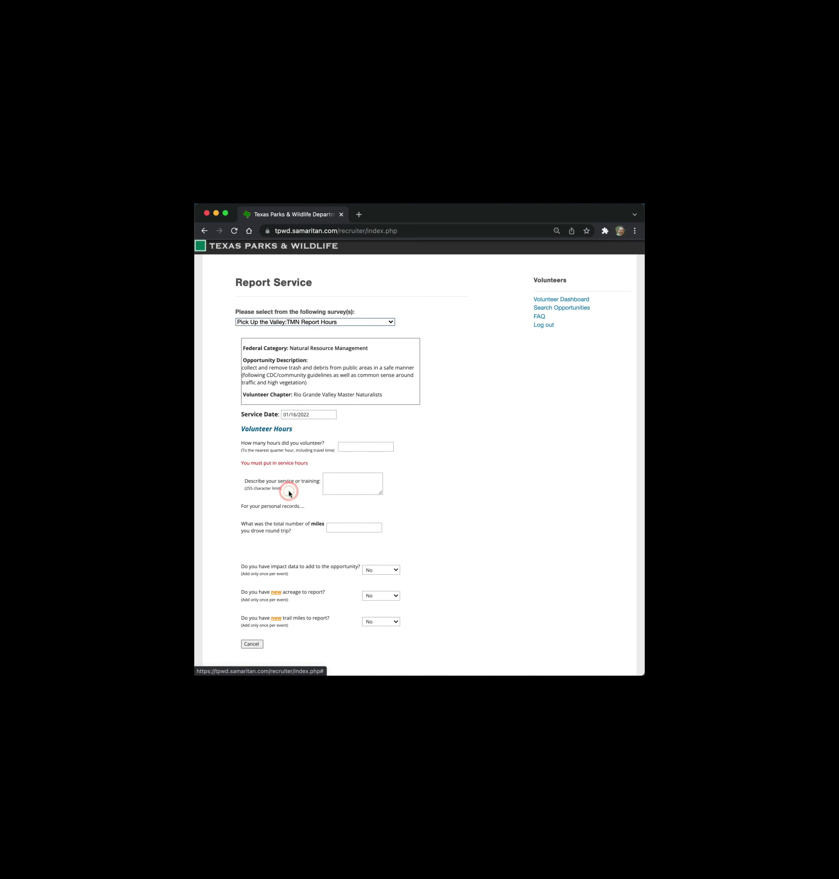
pyautogui.click(353, 447)
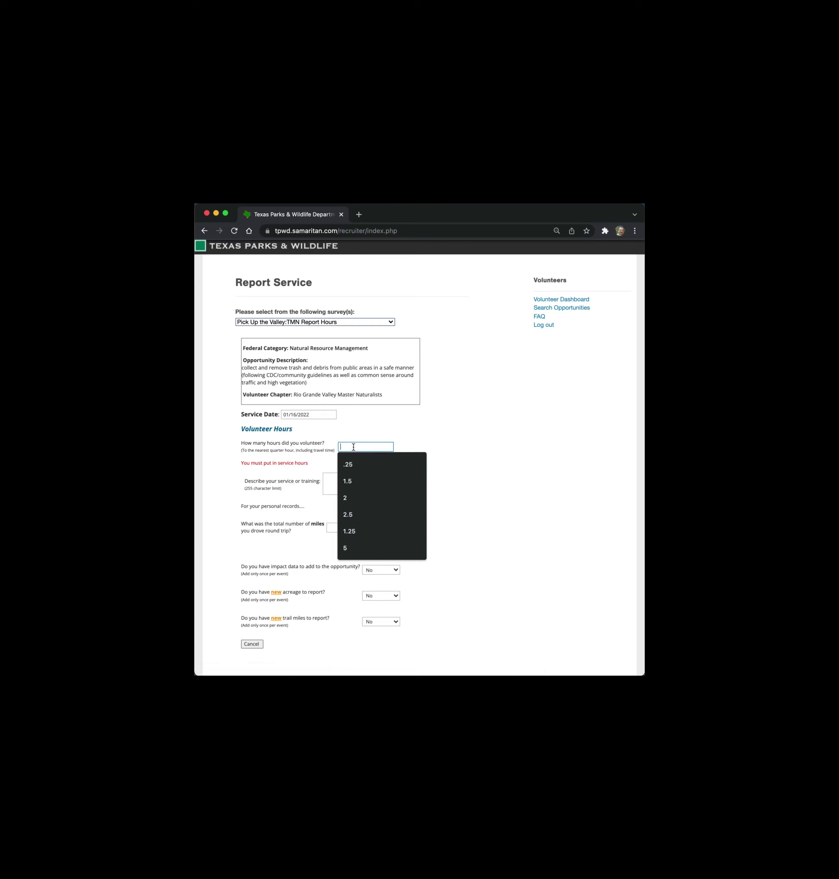
pyautogui.write('1')
pyautogui.click(422, 426)
# - Enter the description 'Picked up trash at Olivera Park in Brownsville'
pyautogui.click(341, 470)
pyautogui.write('Pick')
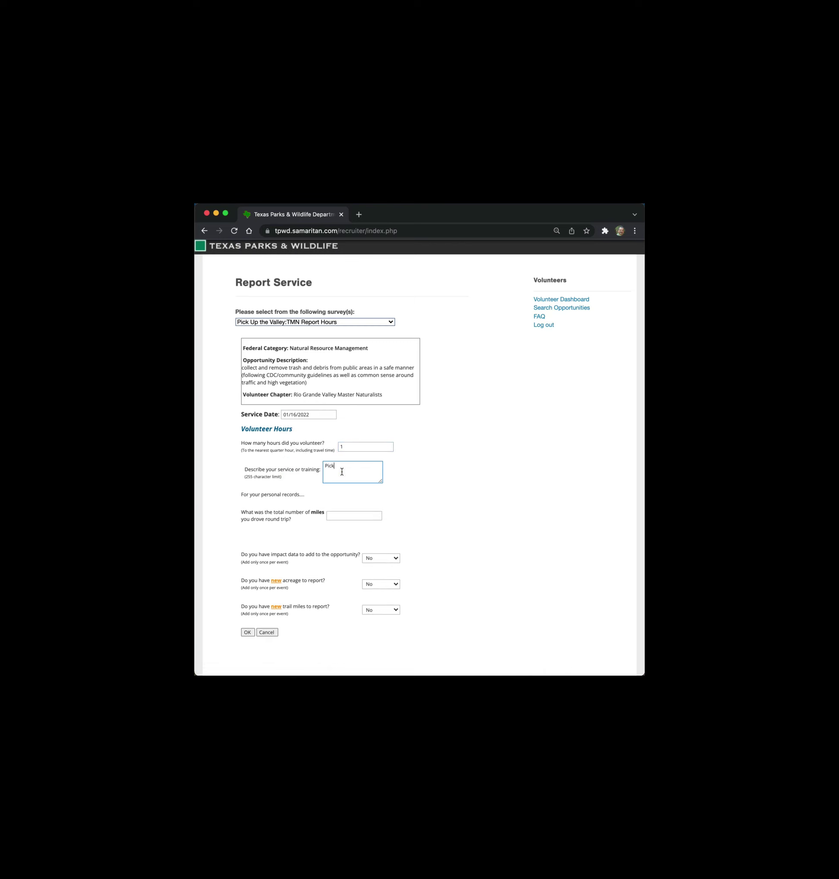
pyautogui.write('ed up trash at Olieven')
pyautogui.press('BackSpace')
pyautogui.press('BackSpace')
pyautogui.press('BackSpace')
pyautogui.press('BackSpace')
pyautogui.write('vera Park in Brownsville')
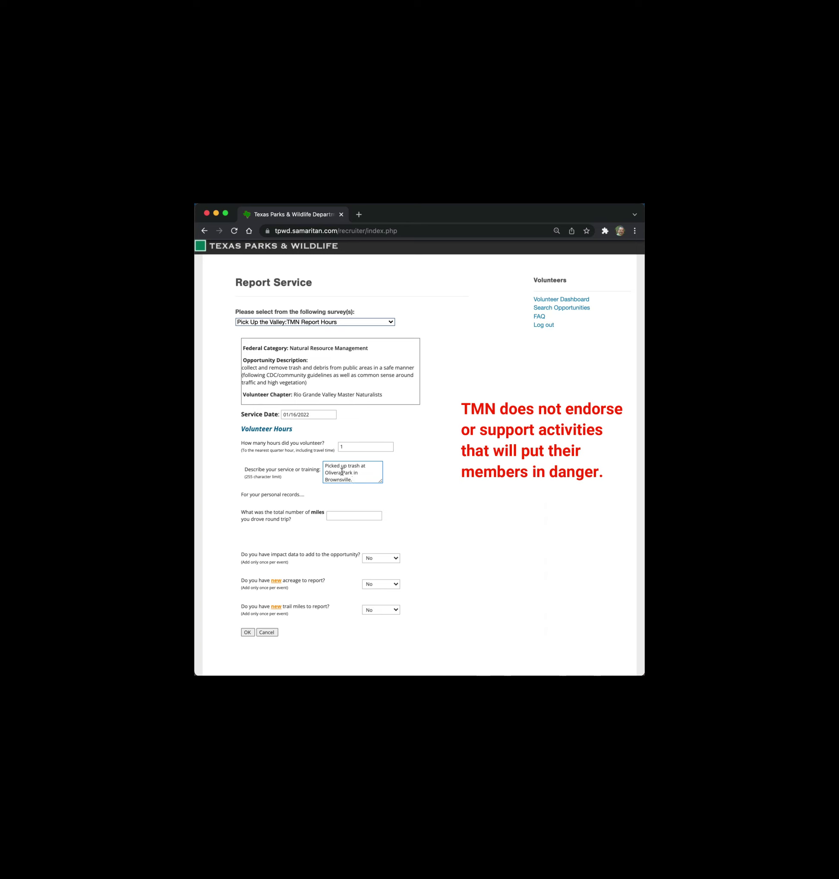
pyautogui.click(350, 444)
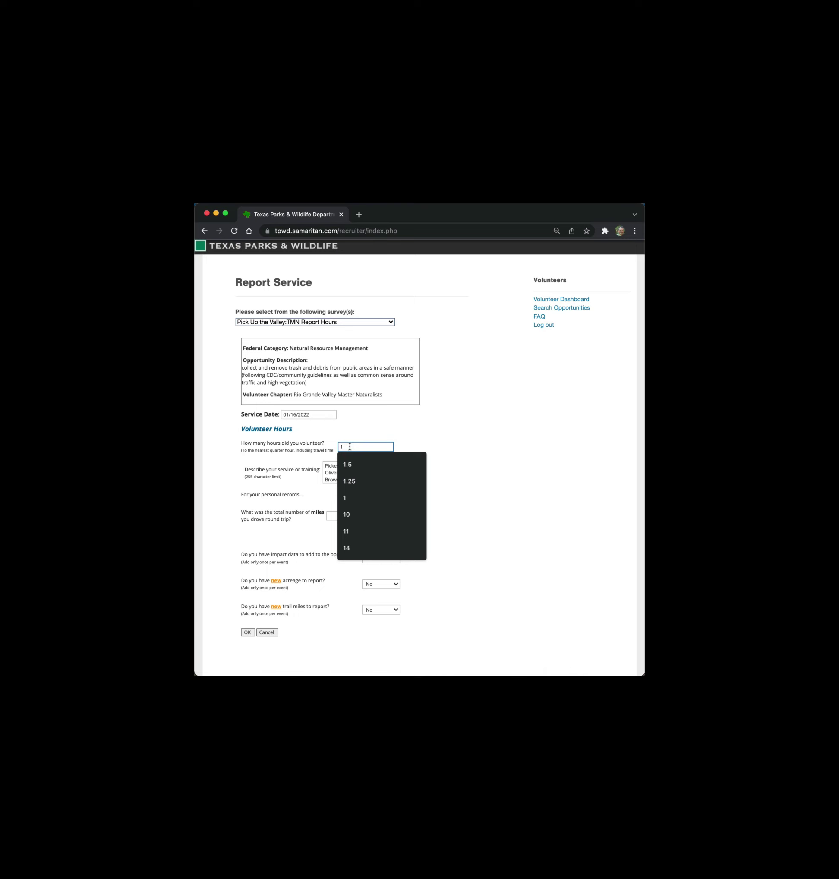
# - Change the Pick Up the Valley hours from 1 to 1.5
pyautogui.click(348, 464)
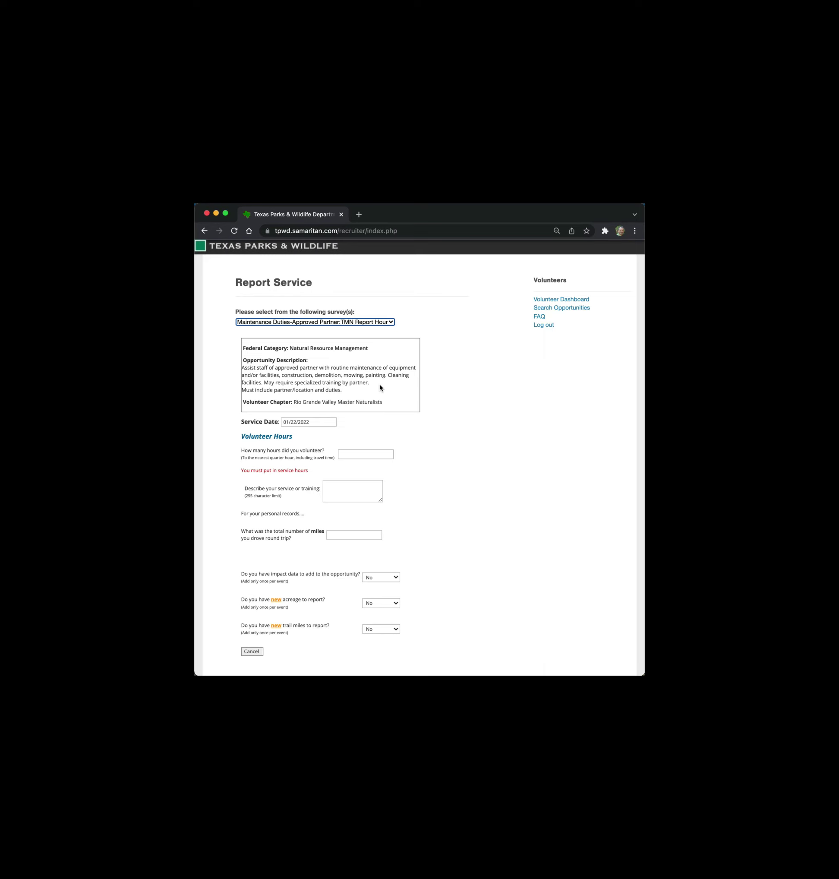
# - Cancel the Maintenance Duties report and open the opportunity list on a new Report Service page
pyautogui.scroll(-4, 418, 471)
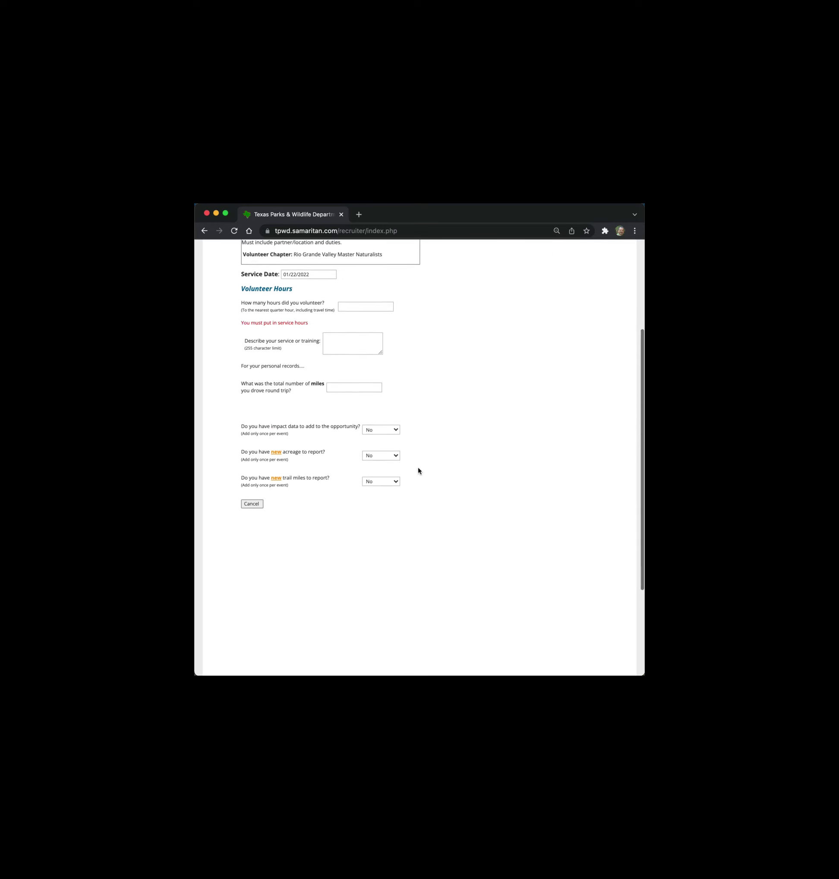
pyautogui.scroll(-2, 298, 455)
pyautogui.scroll(5, 298, 455)
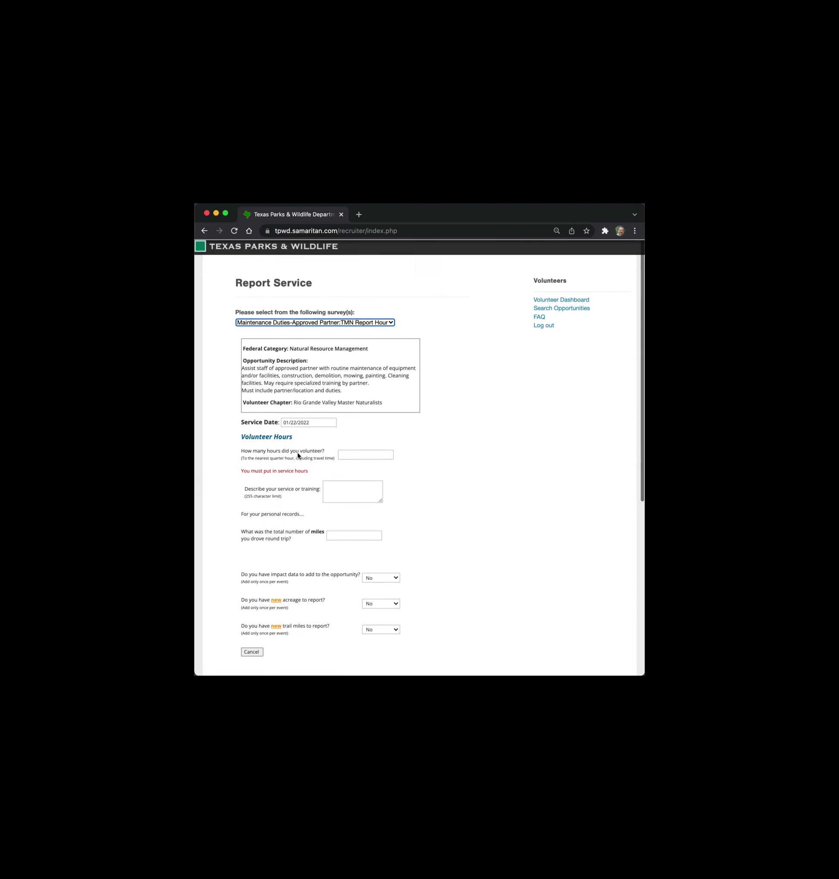
pyautogui.scroll(-5, 300, 441)
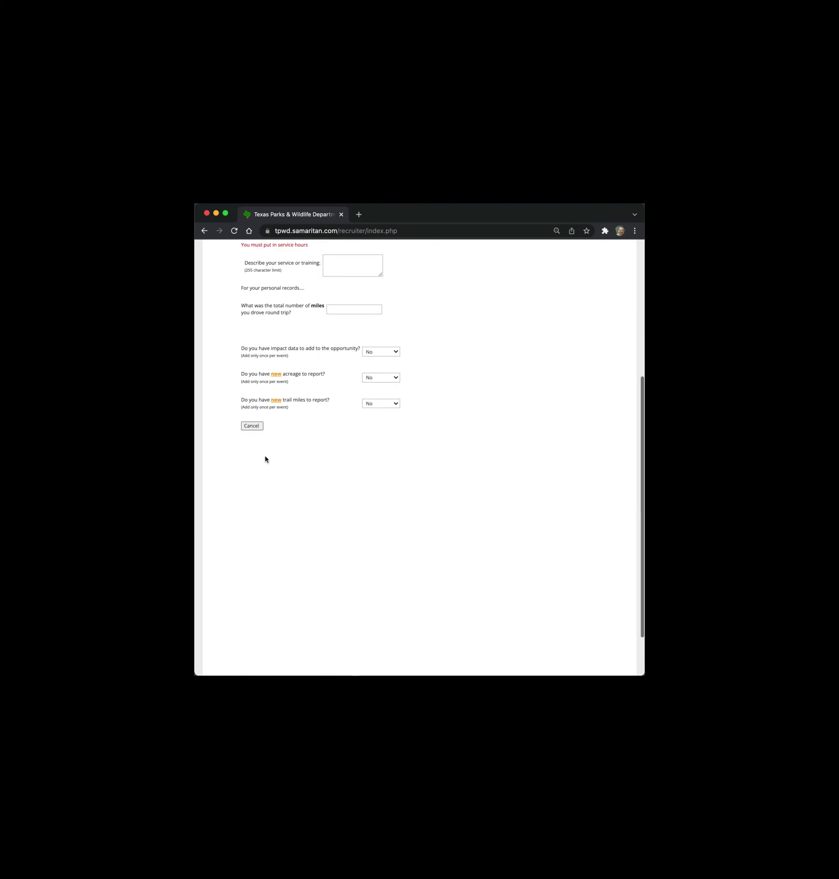
pyautogui.click(251, 426)
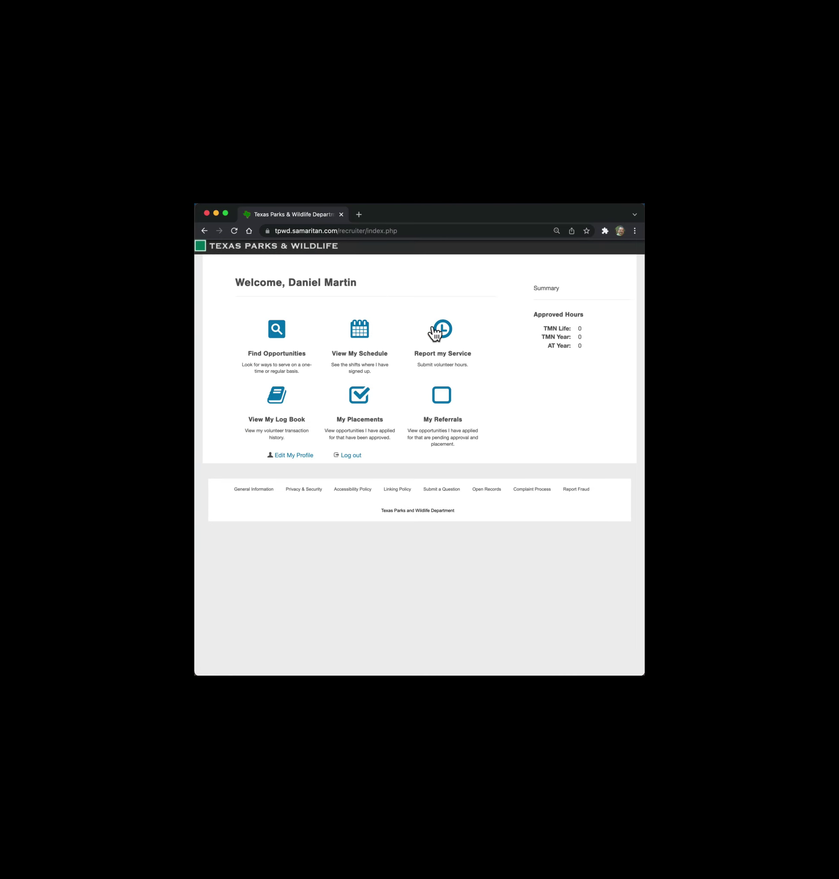
pyautogui.click(444, 332)
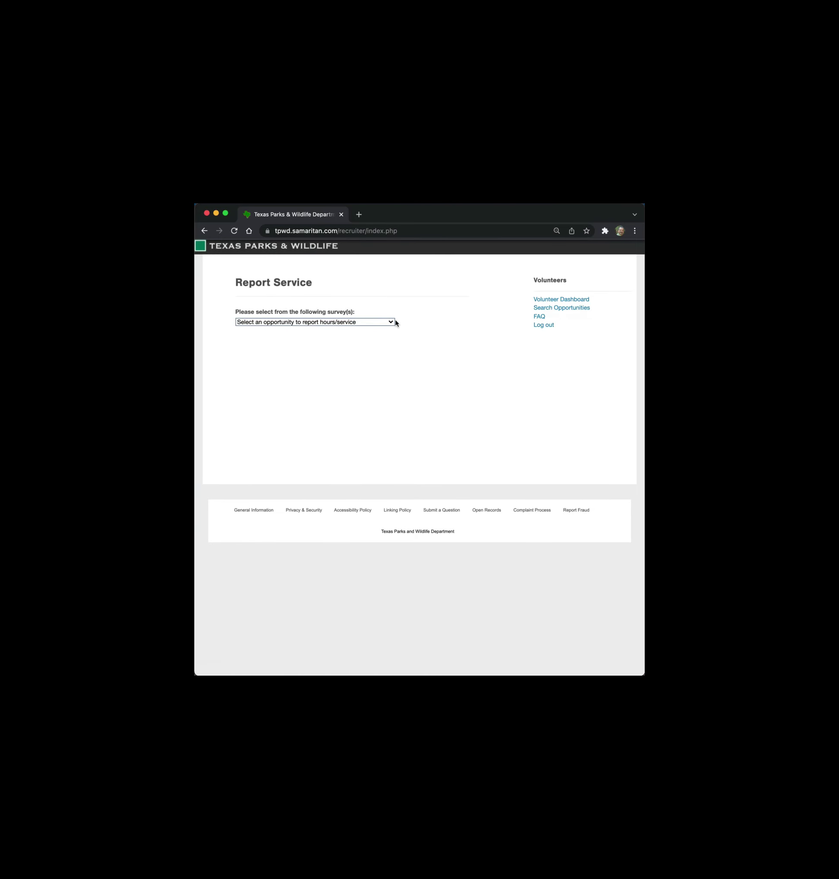
pyautogui.click(392, 322)
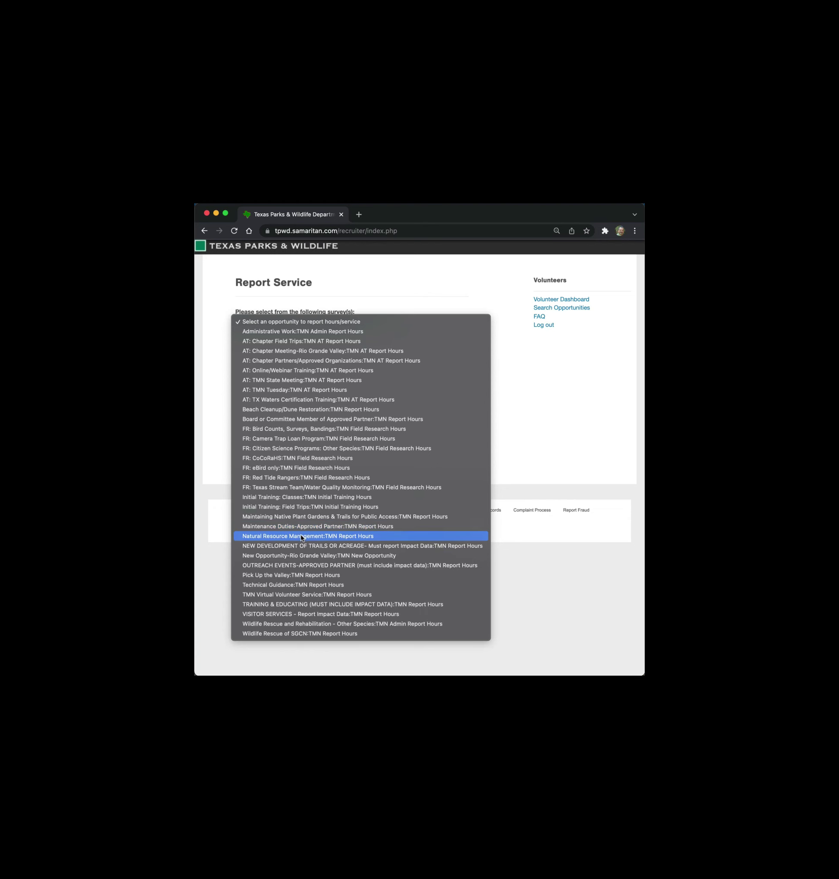
# - Select 'Natural Resource Management:TMN Report Hours', review the form, then cancel it
pyautogui.click(302, 536)
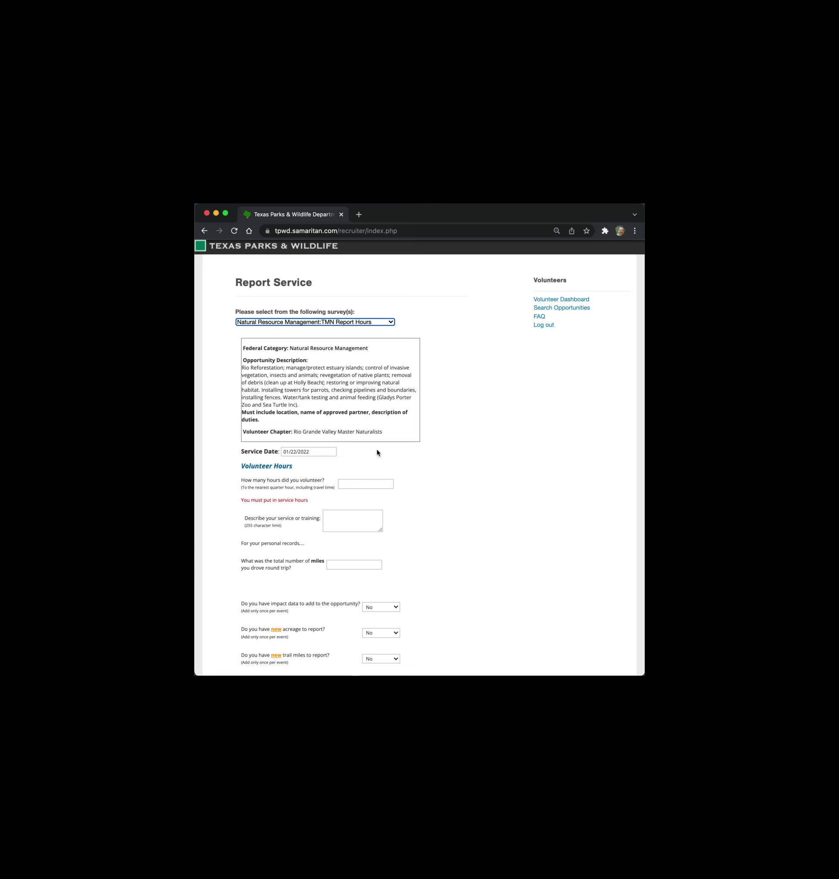
pyautogui.scroll(-5, 377, 452)
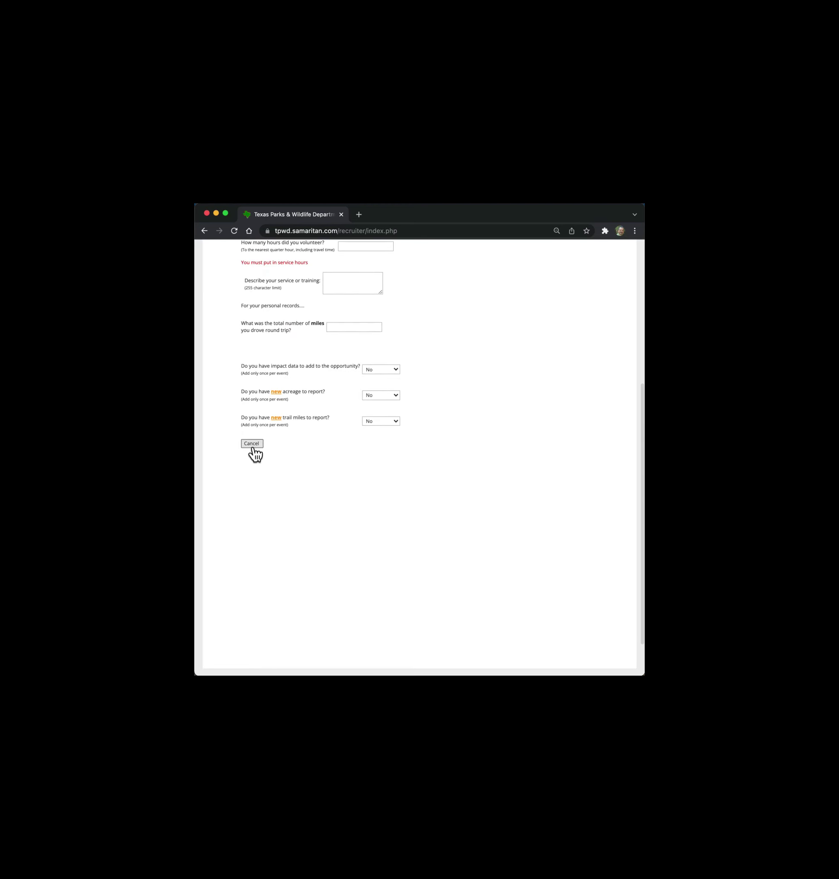
pyautogui.click(248, 444)
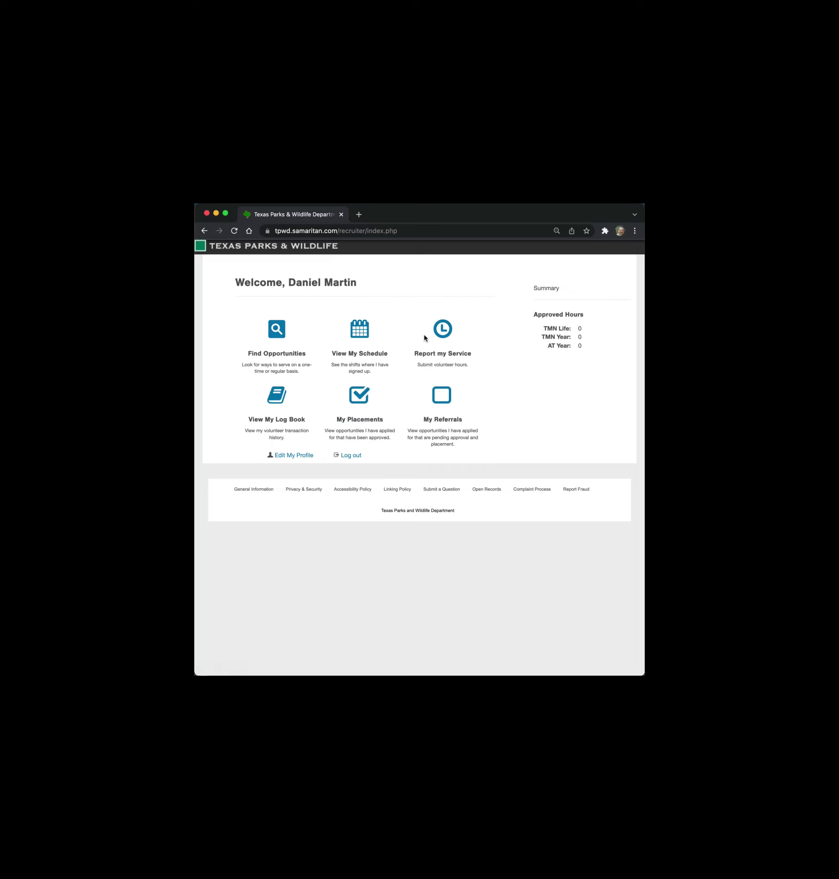
# - Open Report my Service from the dashboard and expand the survey dropdown
pyautogui.click(448, 334)
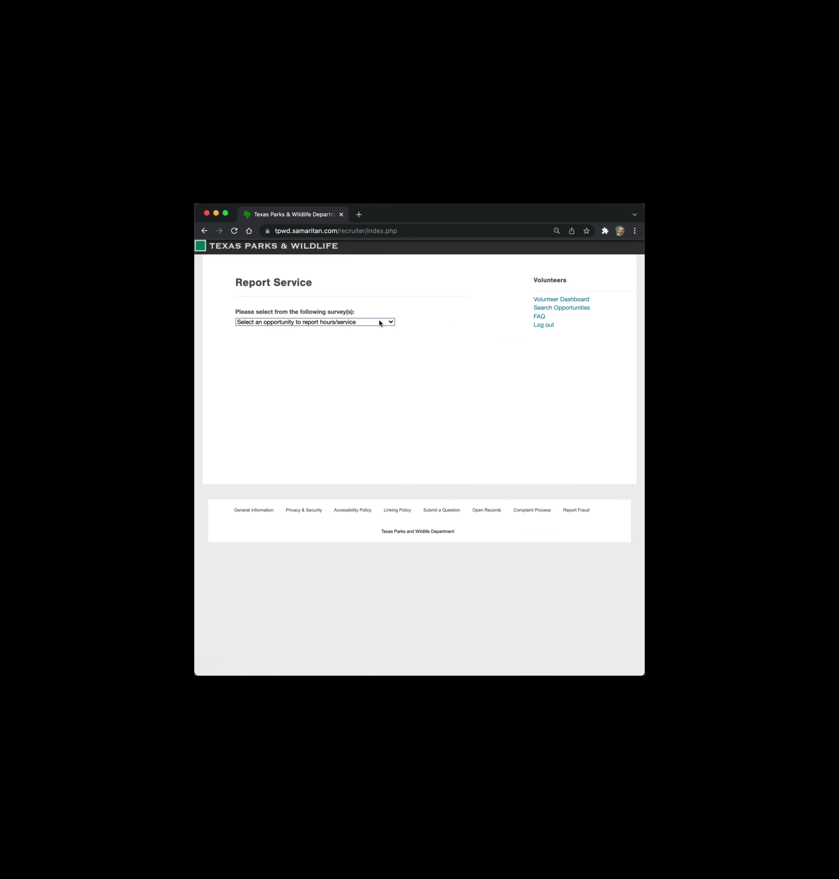
pyautogui.click(388, 322)
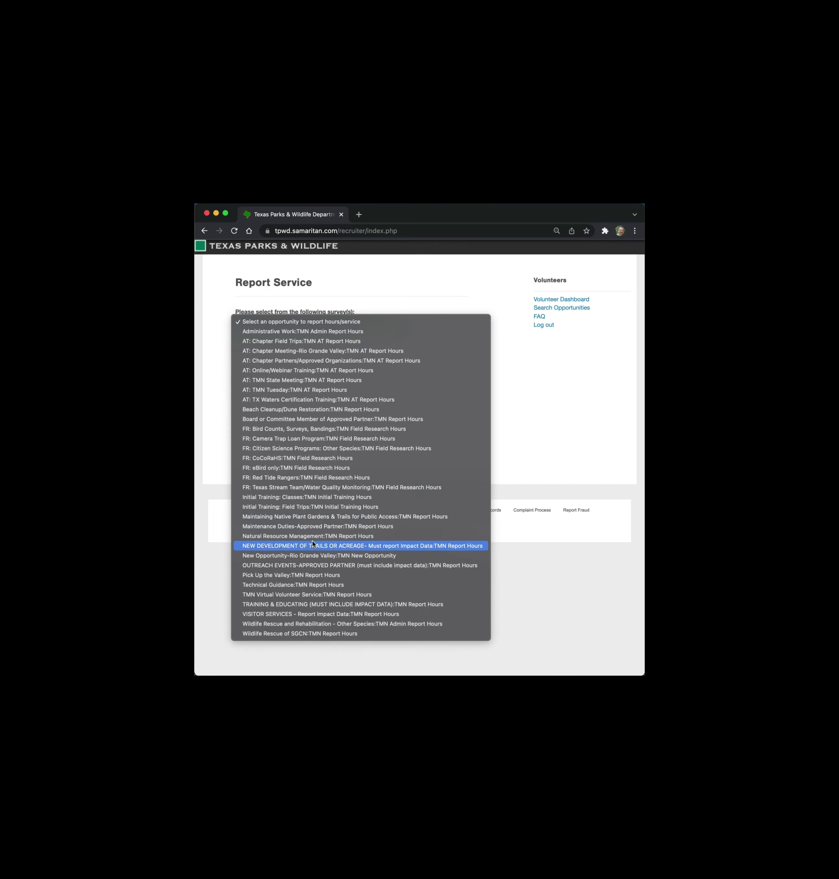
# - Select 'TRAINING & EDUCATING (MUST INCLUDE IMPACT DATA)', review its form, then cancel it
pyautogui.click(291, 605)
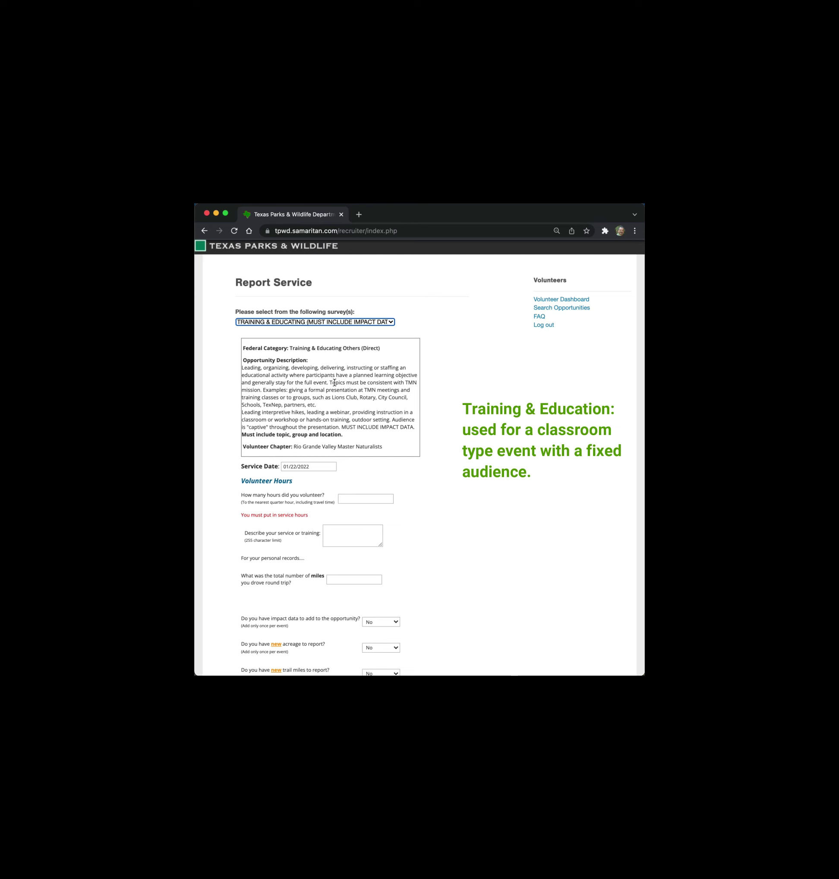
pyautogui.scroll(-10, 334, 382)
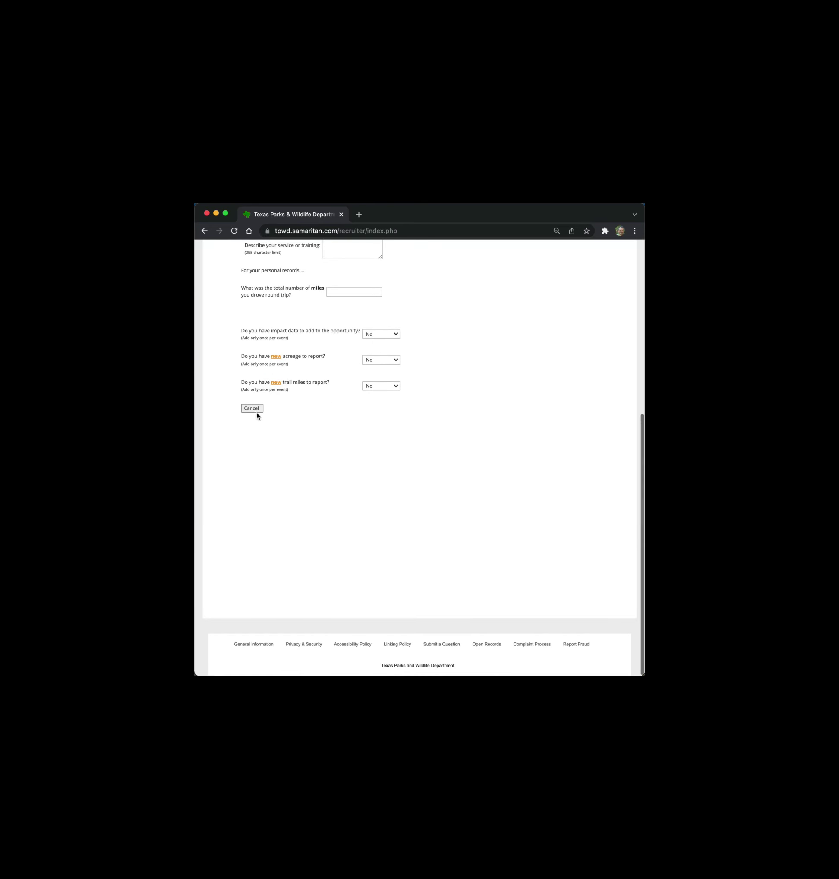
pyautogui.click(255, 409)
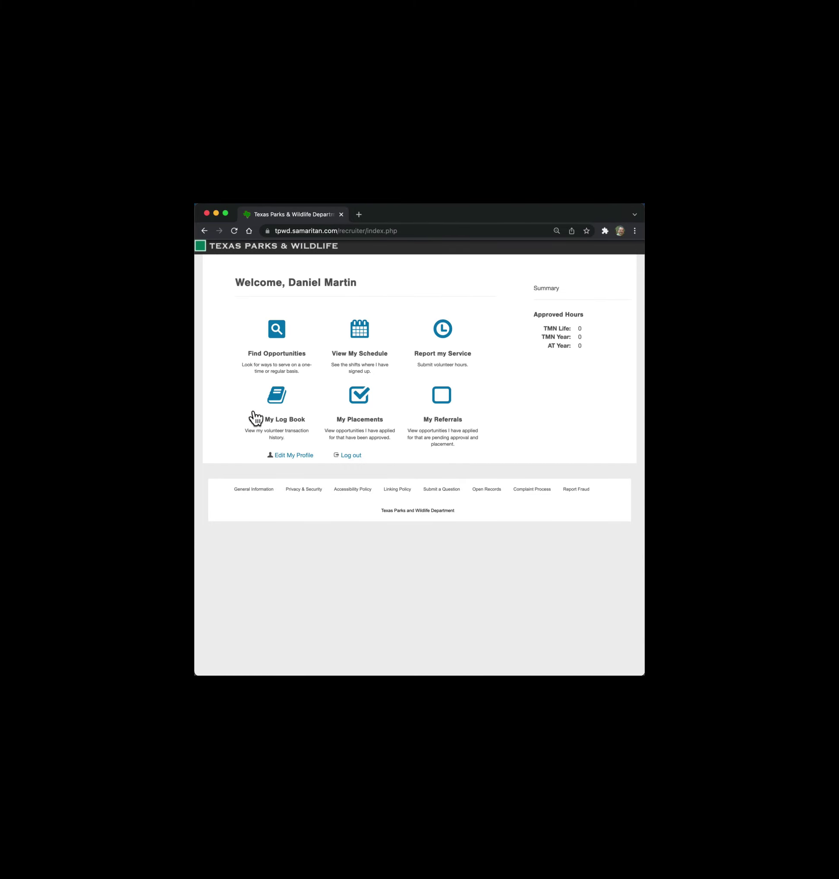
# - Start a new service report and select OUTREACH EVENTS-APPROVED PARTNER (Public Outreach, Indirect)
pyautogui.click(443, 330)
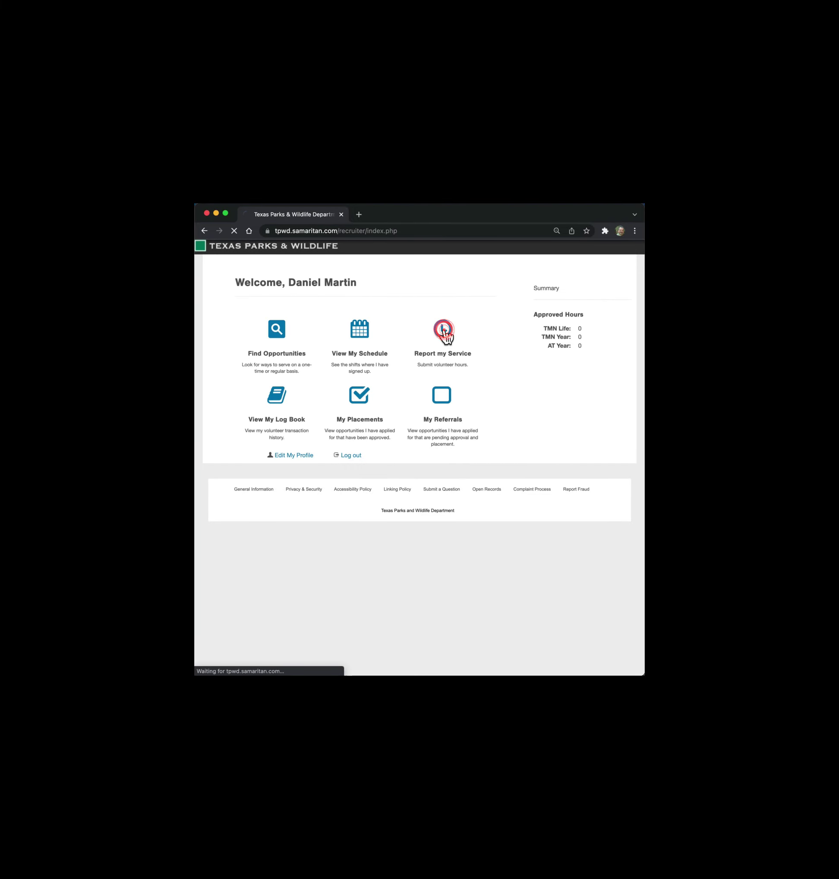
pyautogui.click(372, 322)
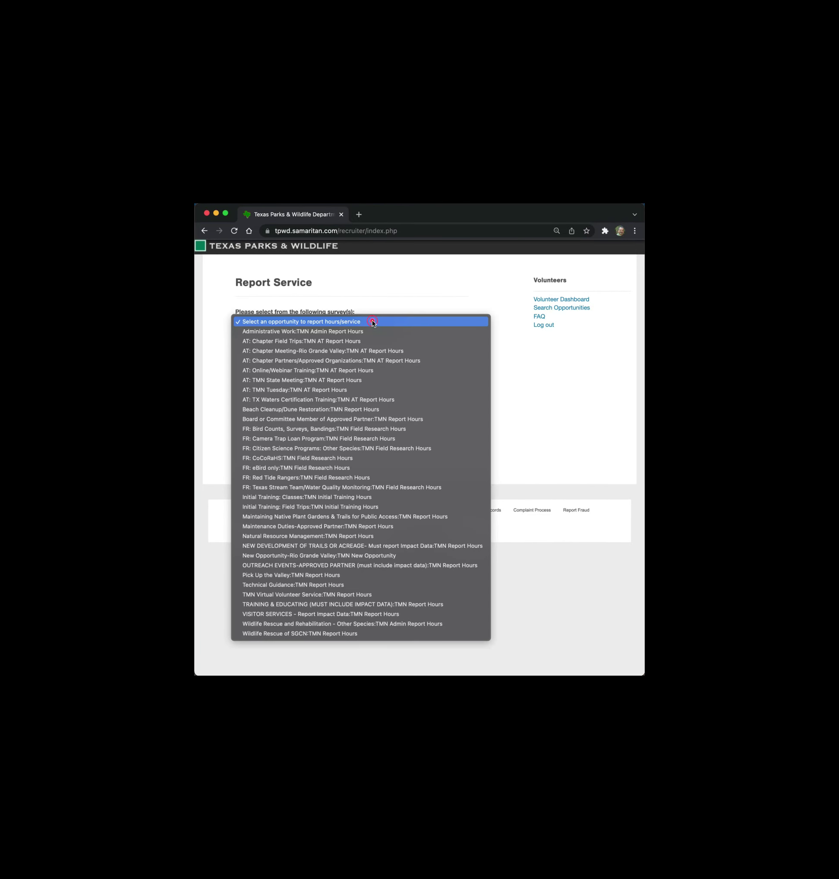
pyautogui.click(313, 566)
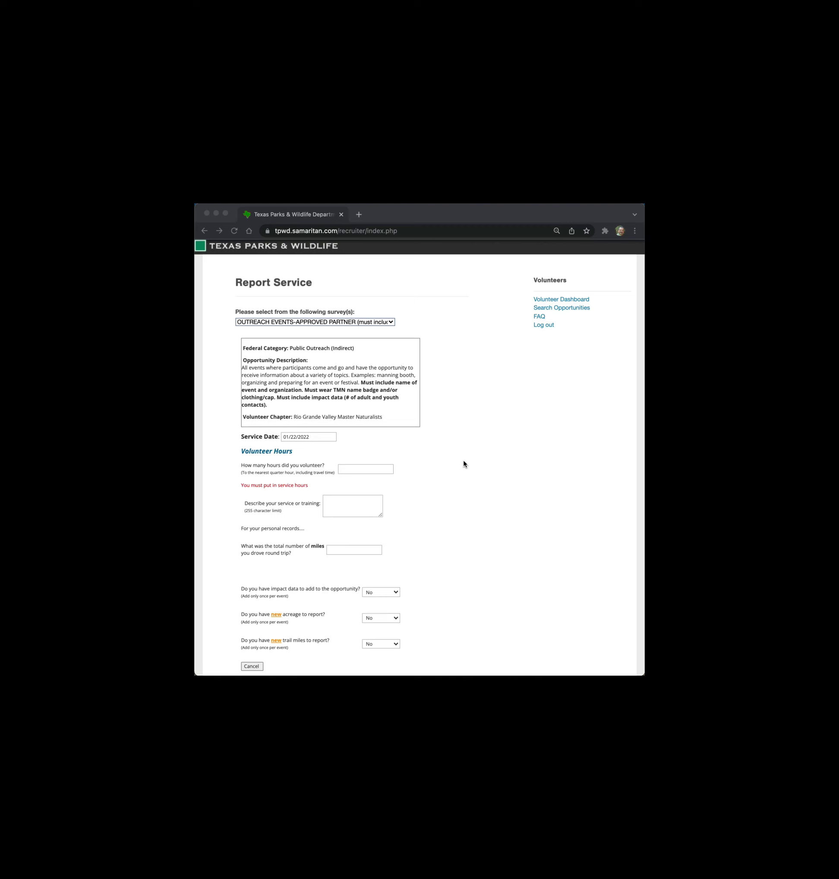
pyautogui.click(254, 667)
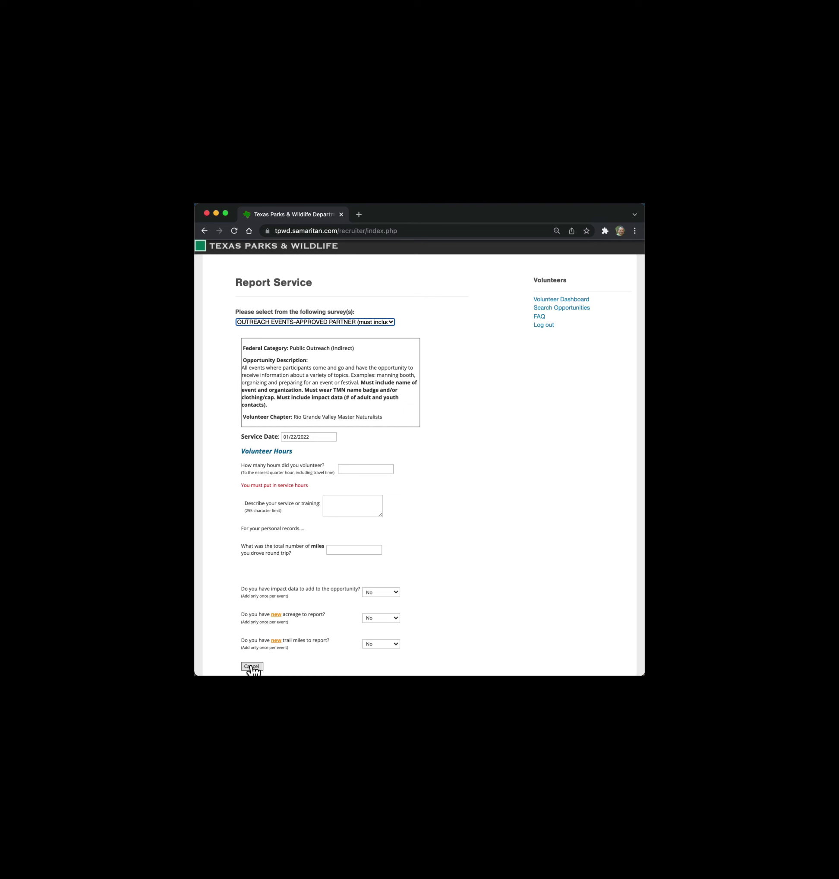
# - Cancel the Outreach Events-Approved Partner form without submitting it
pyautogui.click(252, 667)
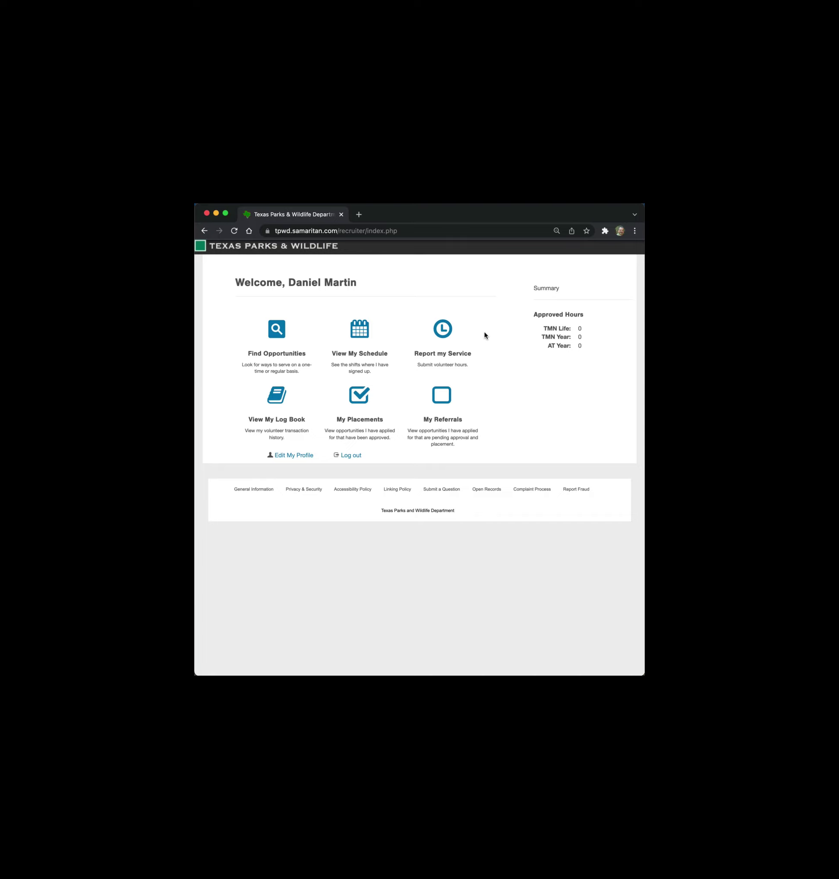
# - Open View My Log Book and scroll down to the five January 2022 entries
pyautogui.click(281, 408)
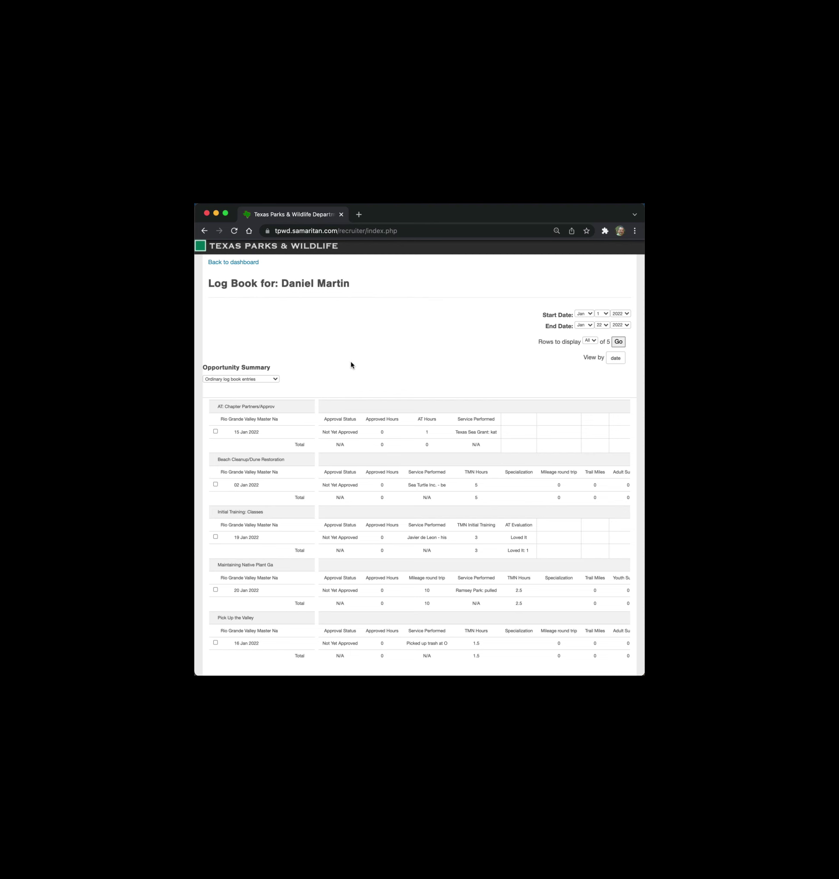
pyautogui.scroll(-5, 351, 366)
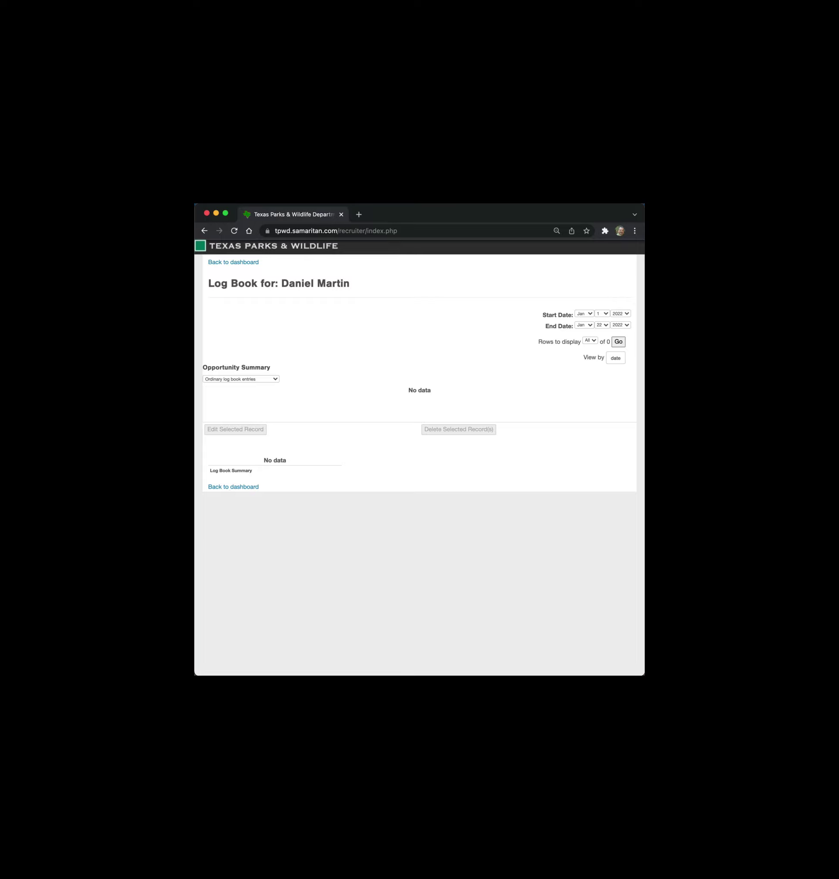
# - Return via 'Back to dashboard', then log out to the Texas Master Naturalist page
pyautogui.click(239, 489)
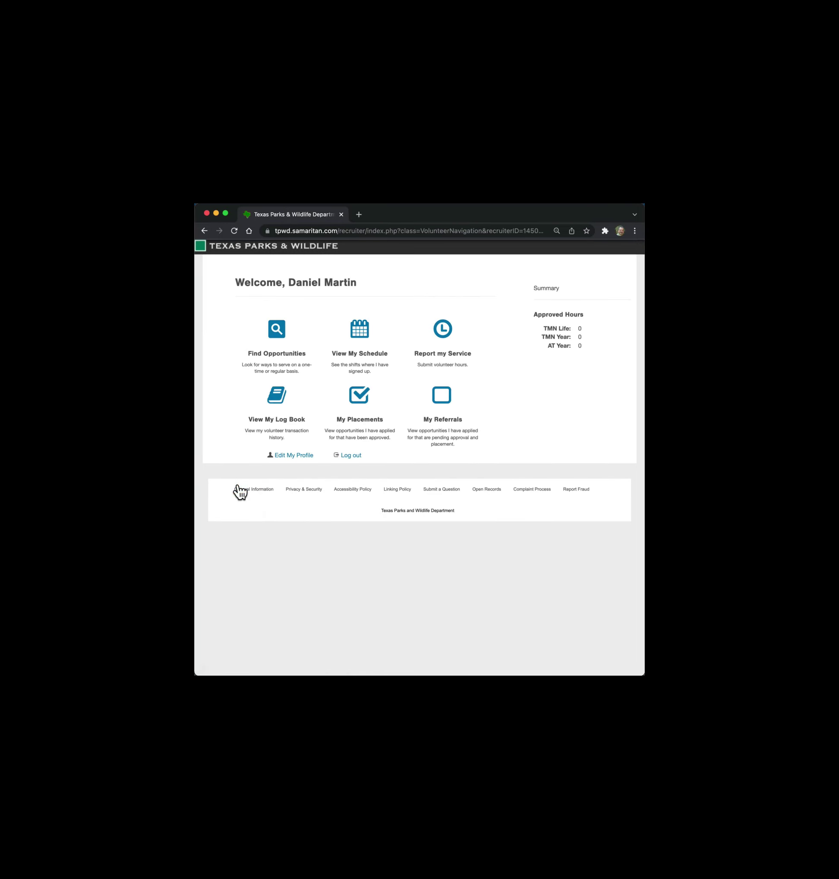
pyautogui.click(352, 455)
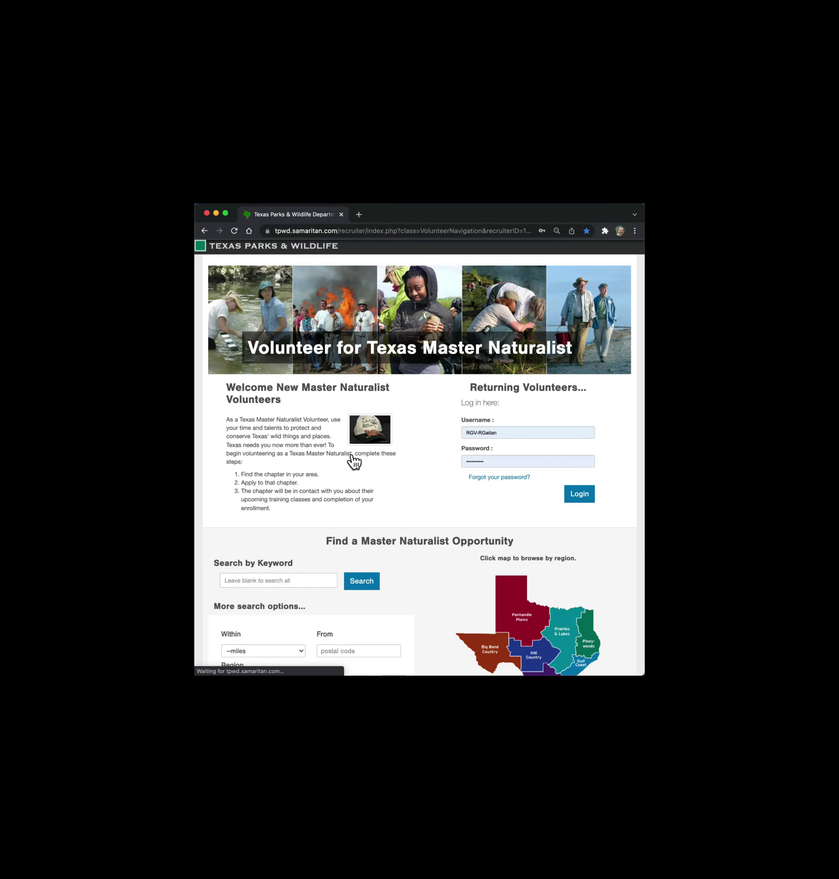